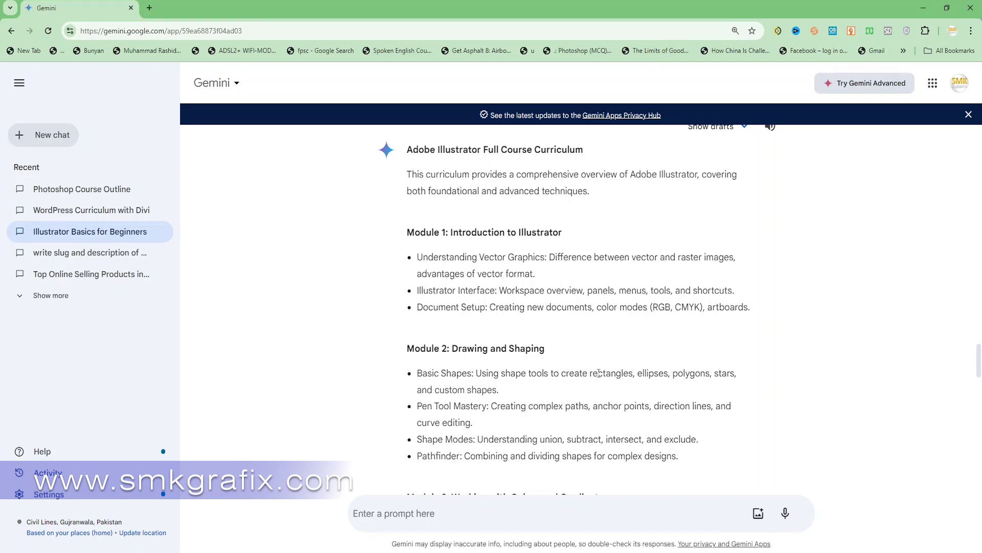
Compare the Module 2 Basic Shapes outline with Illustrator's Rectangle tool flyout of shape tools
{"action": "scroll", "coordinate": [598, 373], "scroll_direction": "down", "scroll_amount": 2}
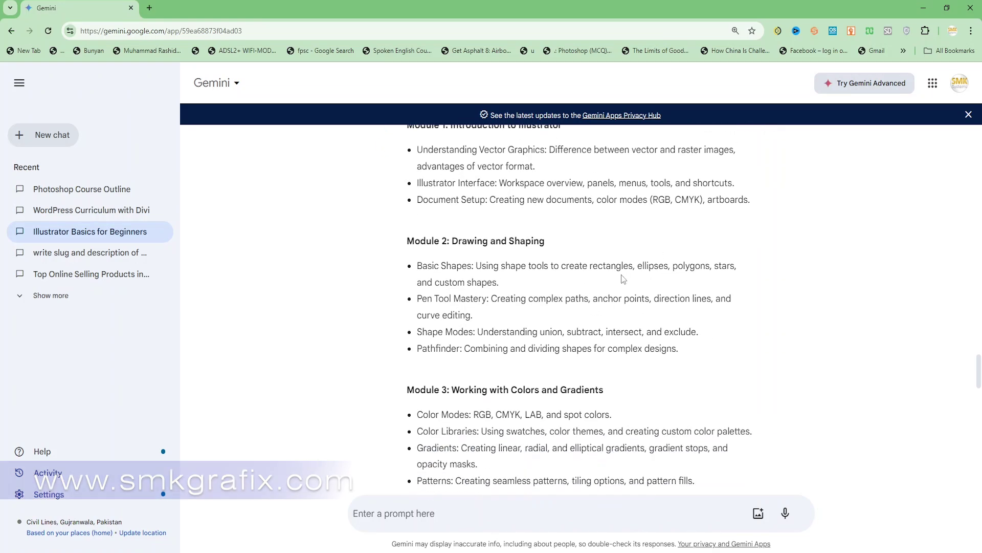
{"action": "left_click_drag", "start_coordinate": [408, 242], "coordinate": [494, 241]}
{"action": "left_click", "coordinate": [514, 244]}
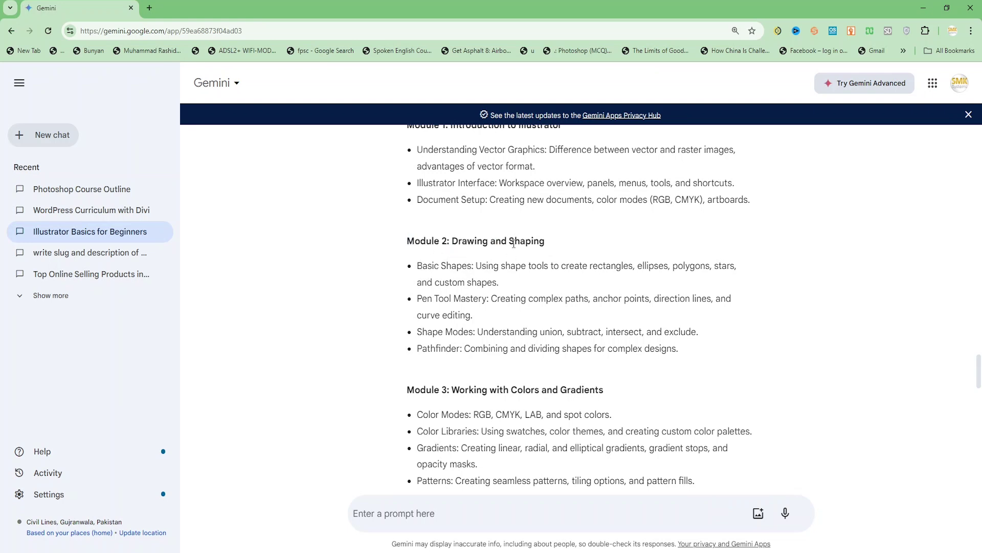
{"action": "double_click", "coordinate": [513, 244]}
{"action": "left_click", "coordinate": [619, 323]}
{"action": "left_click_drag", "start_coordinate": [590, 266], "coordinate": [738, 267]}
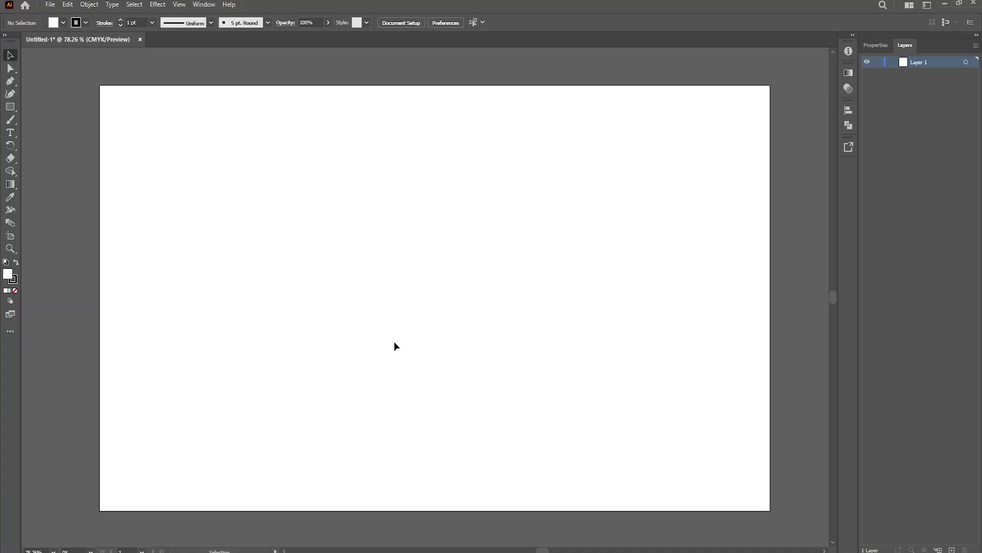
{"action": "left_click", "coordinate": [10, 107]}
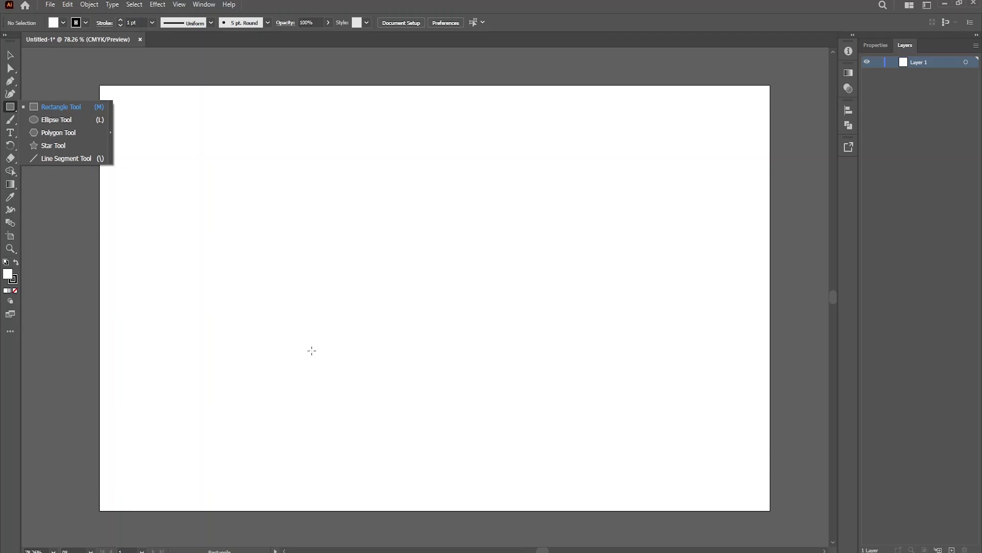
{"action": "key", "text": "alt+Tab"}
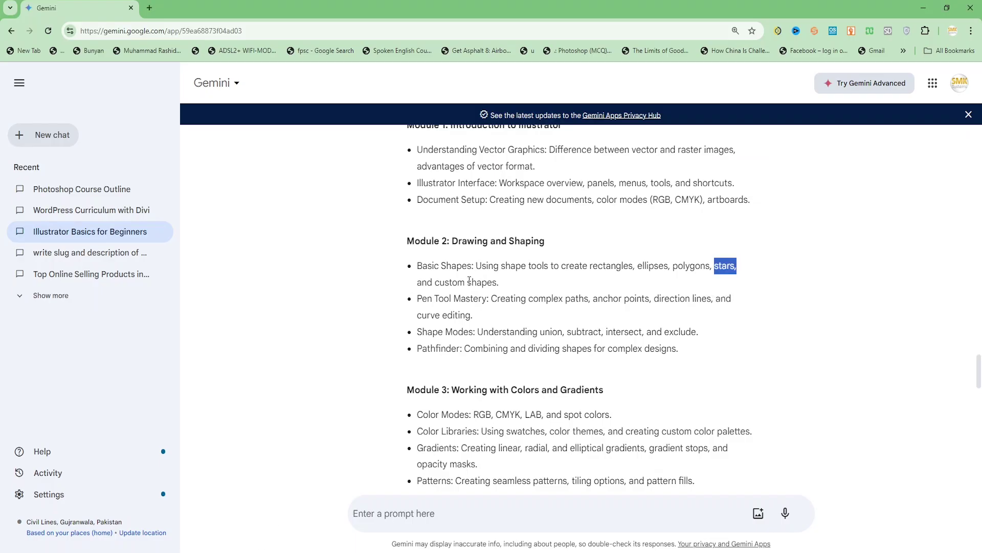
Ask a new Gemini chat about the copied Basic Shapes bullet 'in Illustrator'
{"action": "left_click_drag", "start_coordinate": [501, 285], "coordinate": [416, 266]}
{"action": "key", "text": "ctrl+c"}
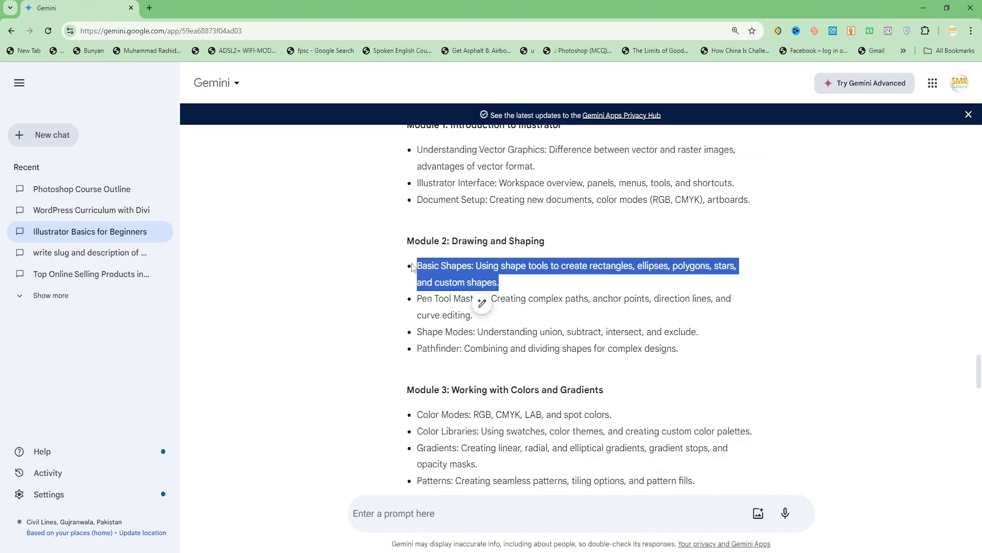
{"action": "left_click", "coordinate": [149, 7]}
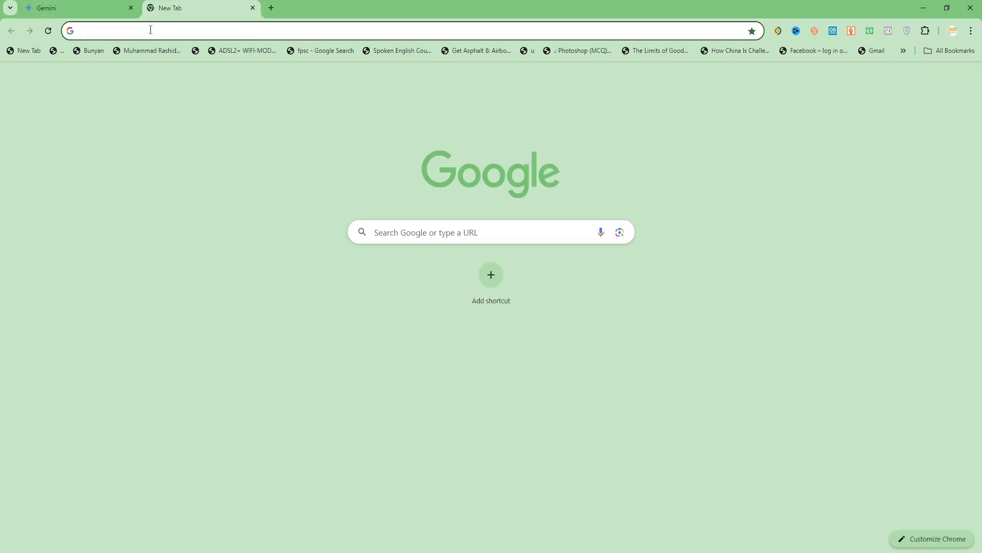
{"action": "type", "text": "gemi"}
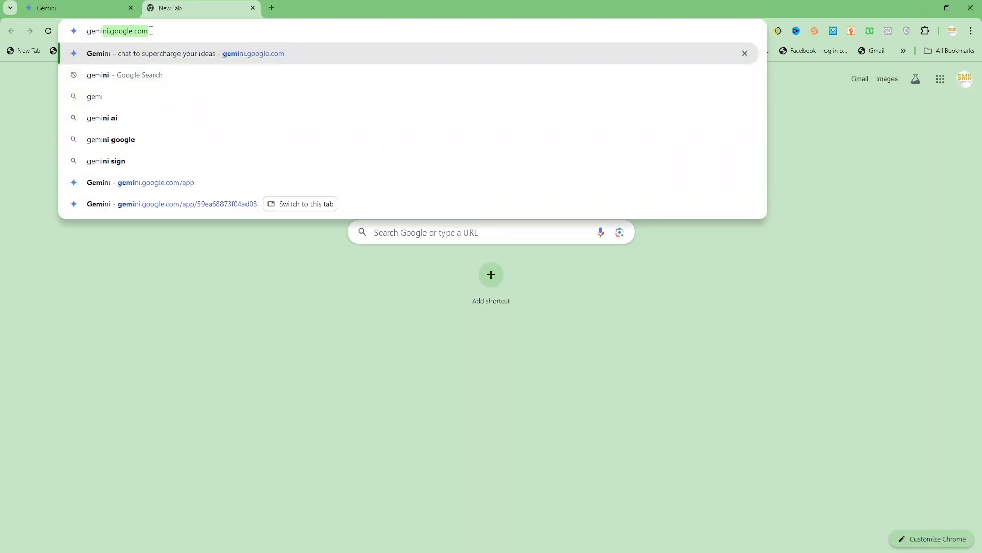
{"action": "key", "text": "Return"}
{"action": "left_click", "coordinate": [379, 512]}
{"action": "key", "text": "ctrl+v"}
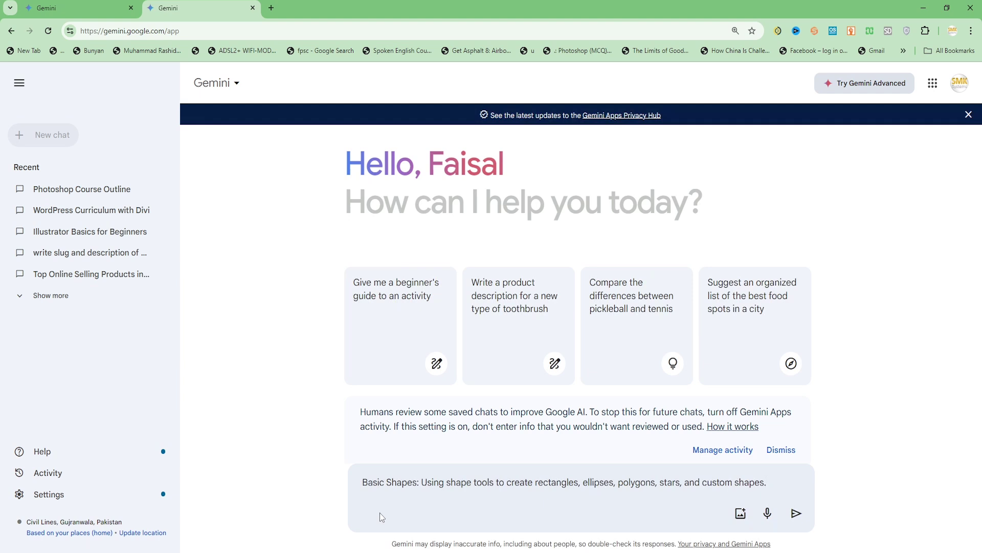
{"action": "left_click", "coordinate": [417, 481]}
{"action": "type", "text": "in Illustrator"}
{"action": "key", "text": "Return"}
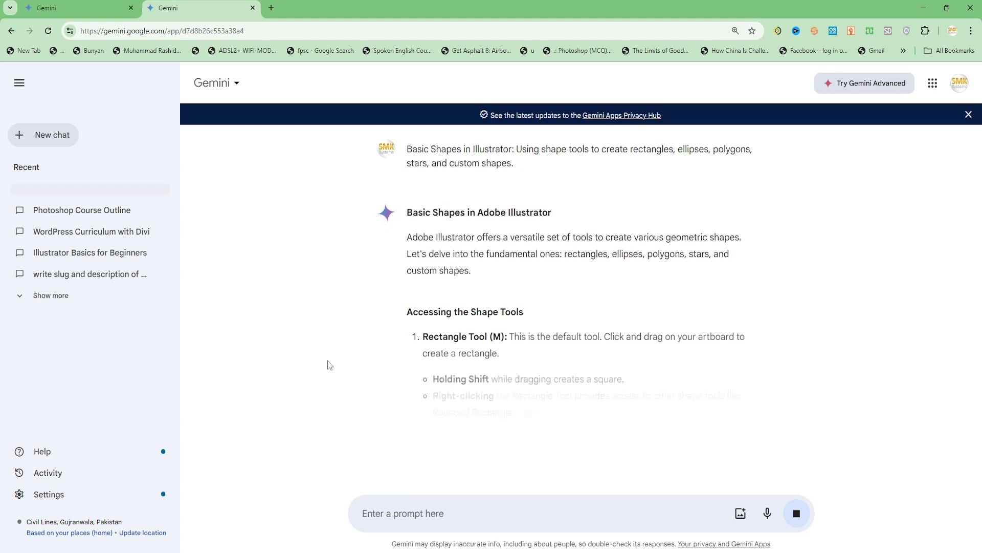
Read Gemini's guide to the shape tools, noting the Ellipse Tool's L shortcut
{"action": "scroll", "coordinate": [494, 317], "scroll_direction": "down", "scroll_amount": 2}
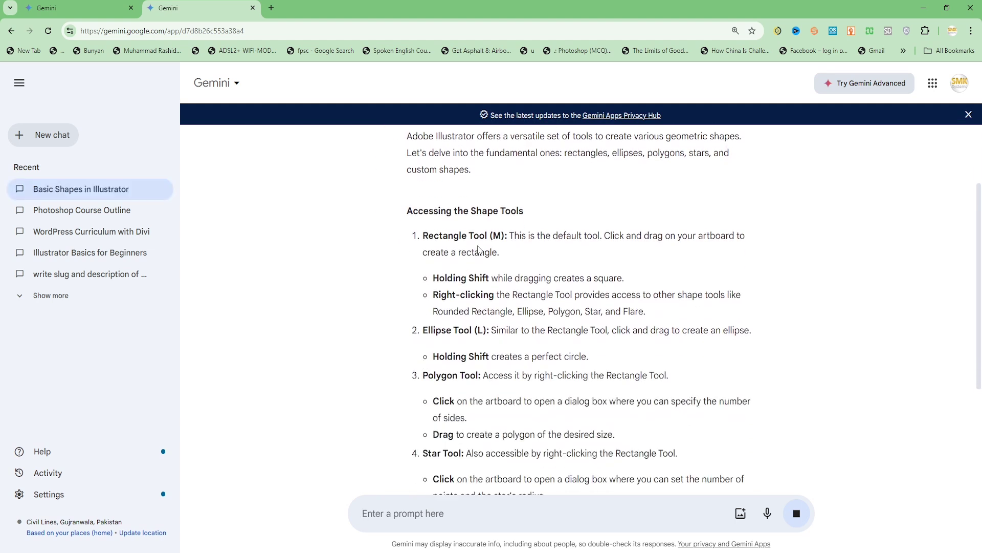
{"action": "scroll", "coordinate": [494, 319], "scroll_direction": "down", "scroll_amount": 1}
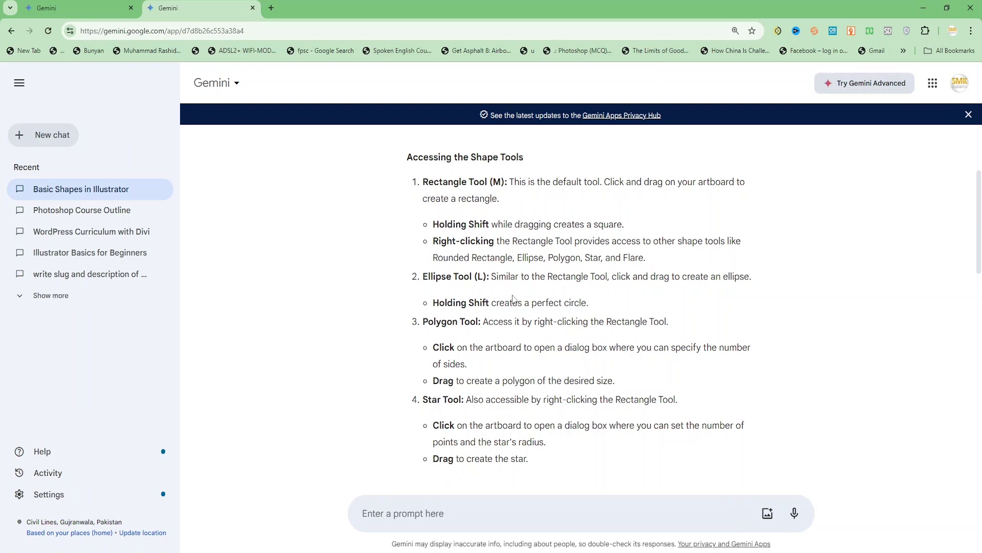
{"action": "double_click", "coordinate": [481, 277]}
{"action": "left_click", "coordinate": [552, 336]}
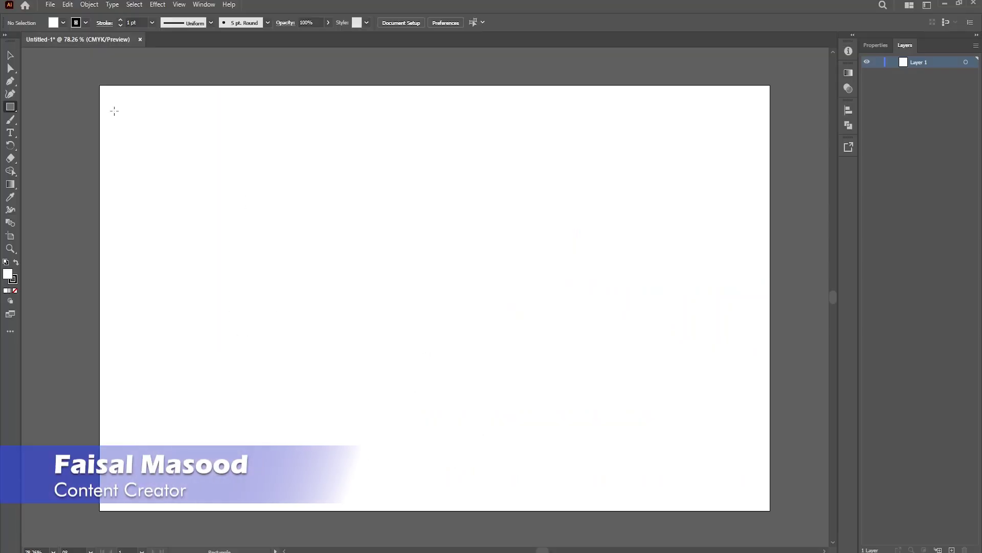
{"action": "left_click_drag", "start_coordinate": [182, 125], "coordinate": [402, 328]}
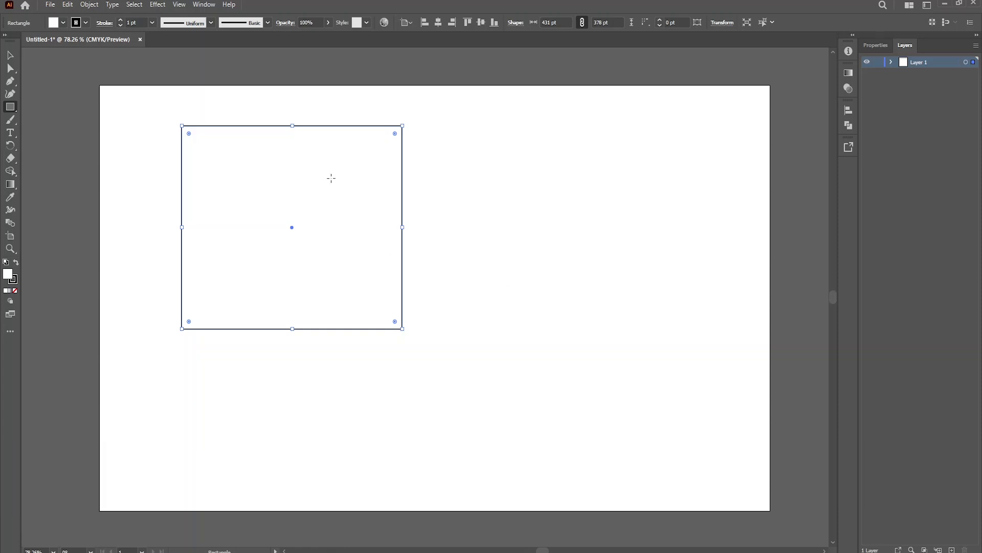
{"action": "key", "text": "Delete"}
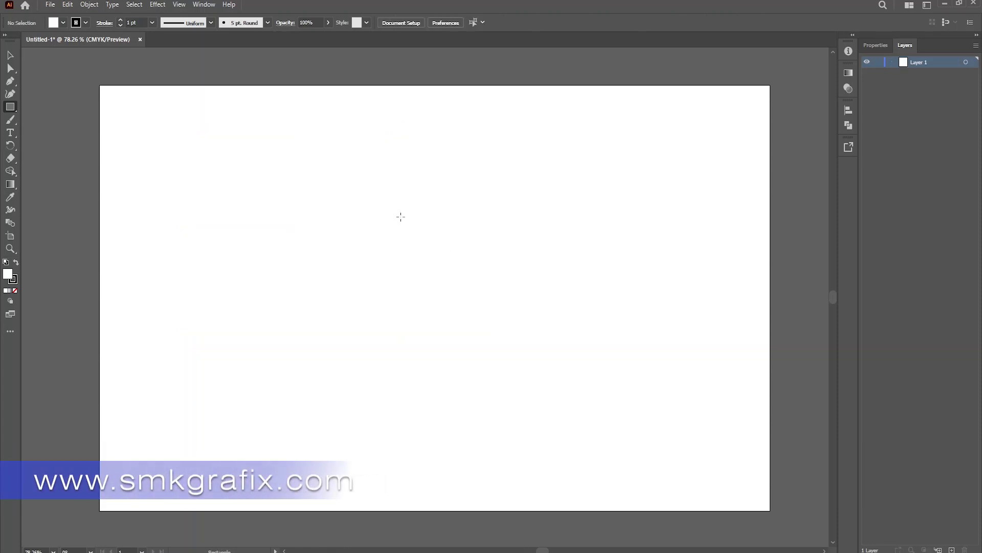
Create a rectangle of exactly 500 pt width and 1000 pt height
{"action": "left_click", "coordinate": [216, 172]}
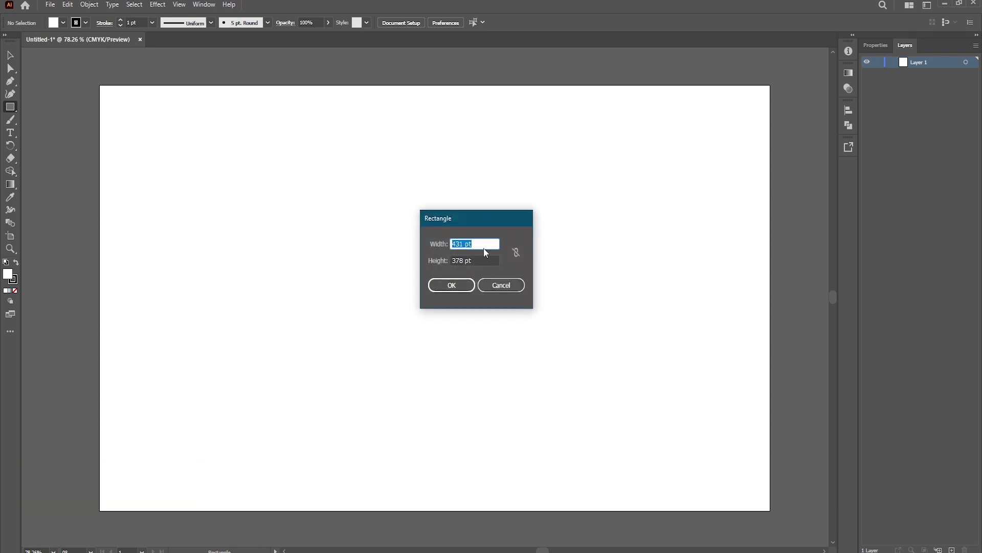
{"action": "type", "text": "500"}
{"action": "key", "text": "Tab"}
{"action": "type", "text": "1"}
{"action": "left_click", "coordinate": [451, 285]}
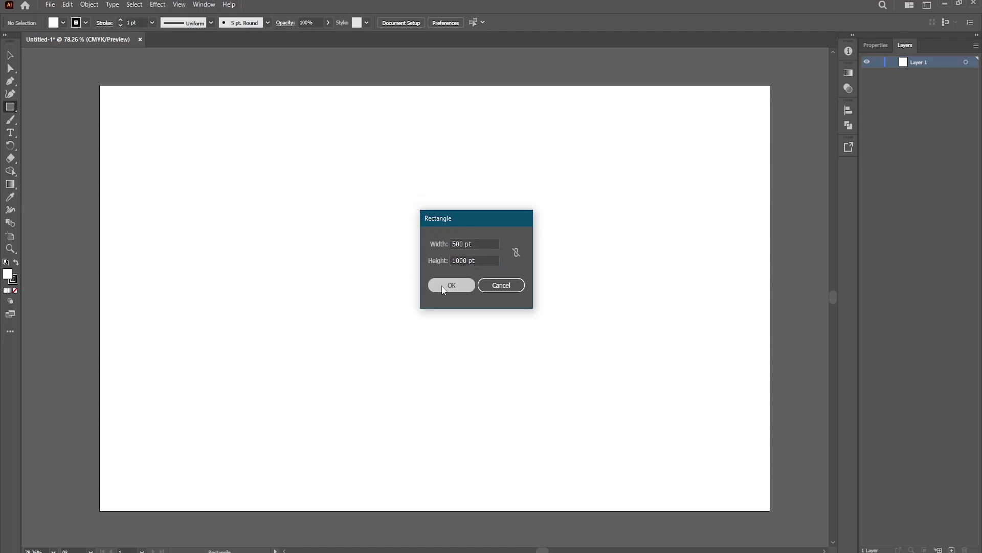
Move and rotate the rectangle onto its side, then delete it to empty the artboard
{"action": "left_click", "coordinate": [15, 58]}
{"action": "left_click_drag", "start_coordinate": [343, 195], "coordinate": [329, 95]}
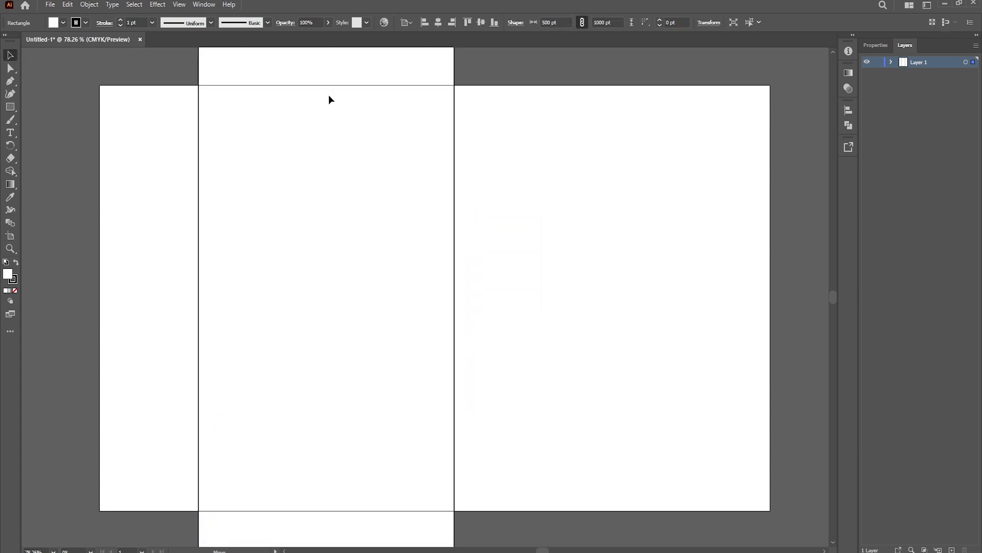
{"action": "scroll", "coordinate": [351, 206], "scroll_direction": "down", "scroll_amount": 2}
{"action": "mouse_move", "coordinate": [351, 232]}
{"action": "left_mouse_down"}
{"action": "mouse_move", "coordinate": [342, 214]}
{"action": "mouse_move", "coordinate": [351, 226]}
{"action": "left_mouse_up"}
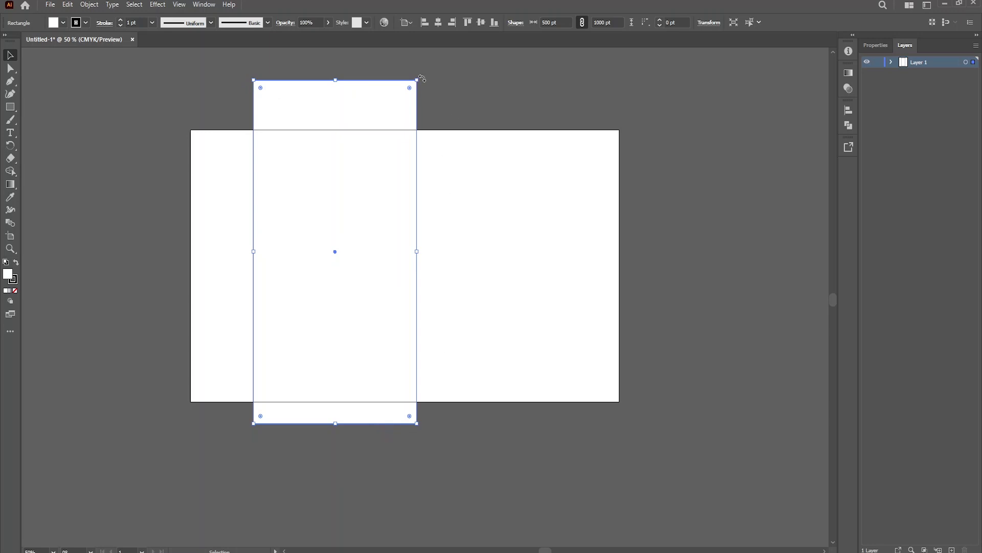
{"action": "mouse_move", "coordinate": [422, 78]}
{"action": "left_mouse_down"}
{"action": "mouse_move", "coordinate": [496, 213]}
{"action": "mouse_move", "coordinate": [476, 335]}
{"action": "mouse_move", "coordinate": [493, 281]}
{"action": "mouse_move", "coordinate": [473, 88]}
{"action": "mouse_move", "coordinate": [524, 329]}
{"action": "left_mouse_up"}
{"action": "left_click_drag", "start_coordinate": [345, 162], "coordinate": [423, 149]}
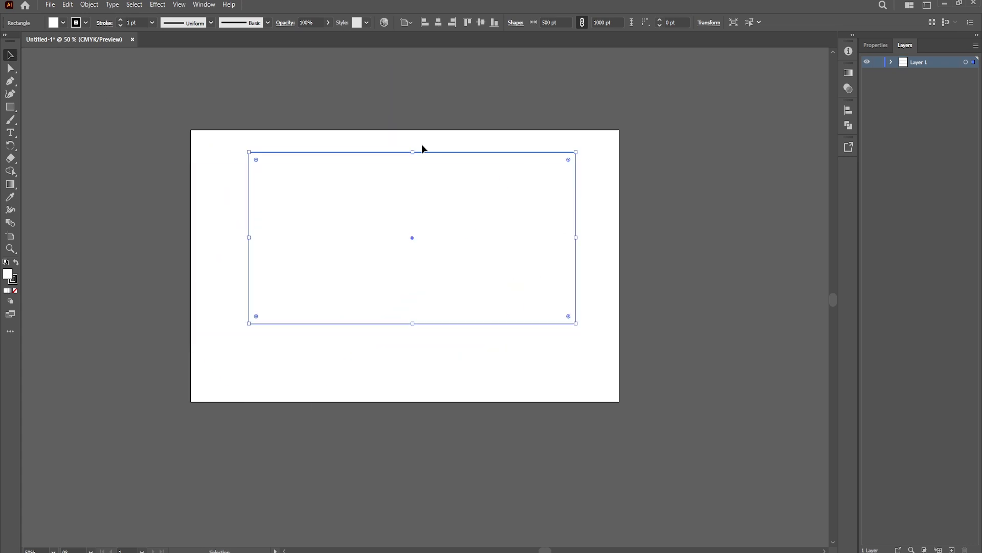
{"action": "key", "text": "Delete"}
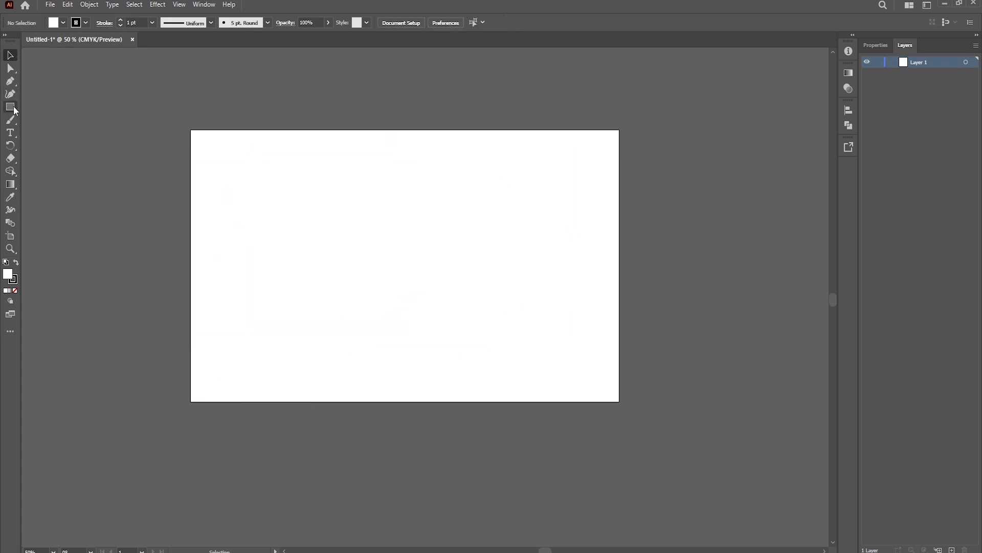
Draw a square in the upper-left of the artboard and nudge it up and left
{"action": "left_click", "coordinate": [12, 107]}
{"action": "left_click_drag", "start_coordinate": [365, 230], "coordinate": [345, 219]}
{"action": "left_click", "coordinate": [14, 105]}
{"action": "left_click", "coordinate": [61, 106]}
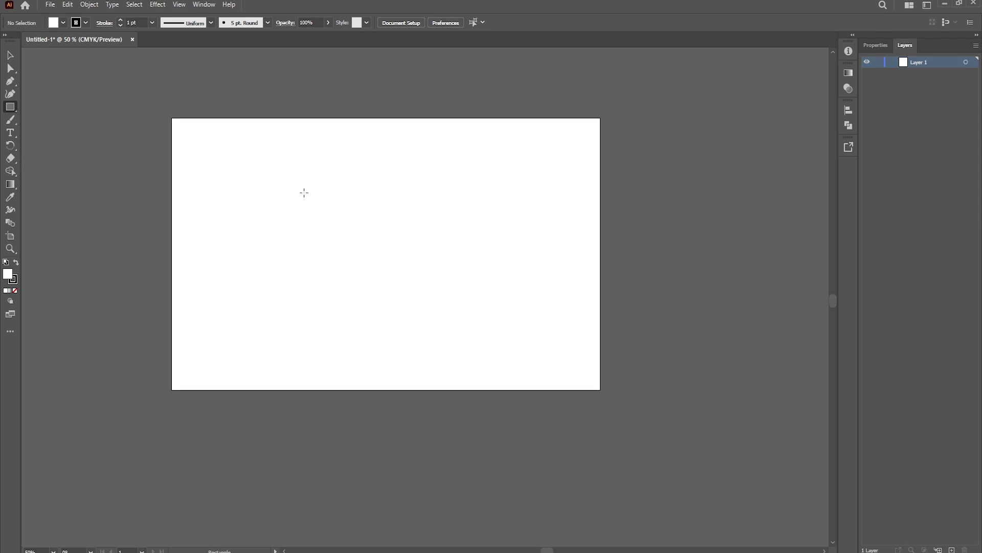
{"action": "mouse_move", "coordinate": [254, 181]}
{"action": "left_mouse_down"}
{"action": "mouse_move", "coordinate": [289, 229]}
{"action": "mouse_move", "coordinate": [389, 321]}
{"action": "left_mouse_up"}
{"action": "key", "text": "v"}
{"action": "left_click_drag", "start_coordinate": [323, 240], "coordinate": [282, 215]}
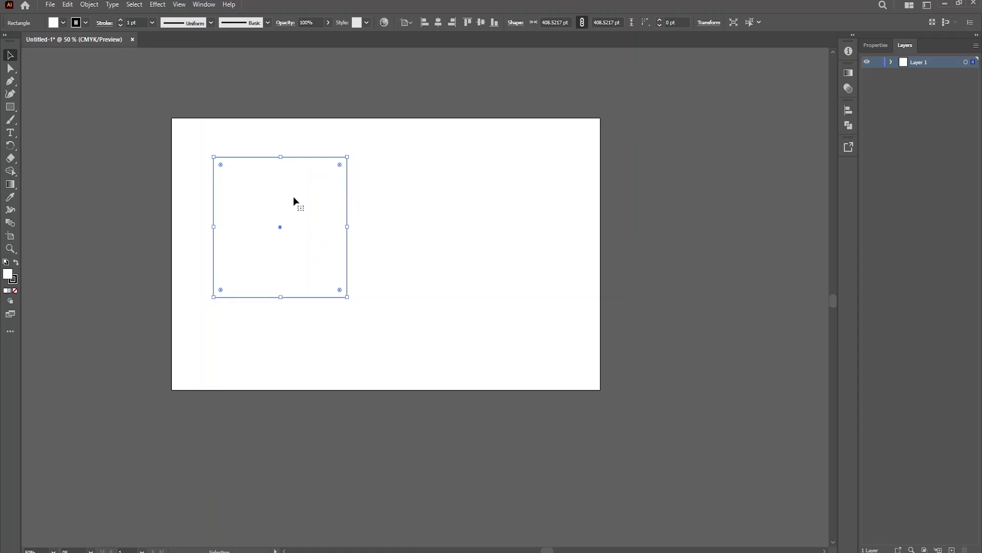
Draw a tall ellipse, about 390 × 556 pt, to the right of the square
{"action": "left_click_drag", "start_coordinate": [10, 106], "coordinate": [52, 120]}
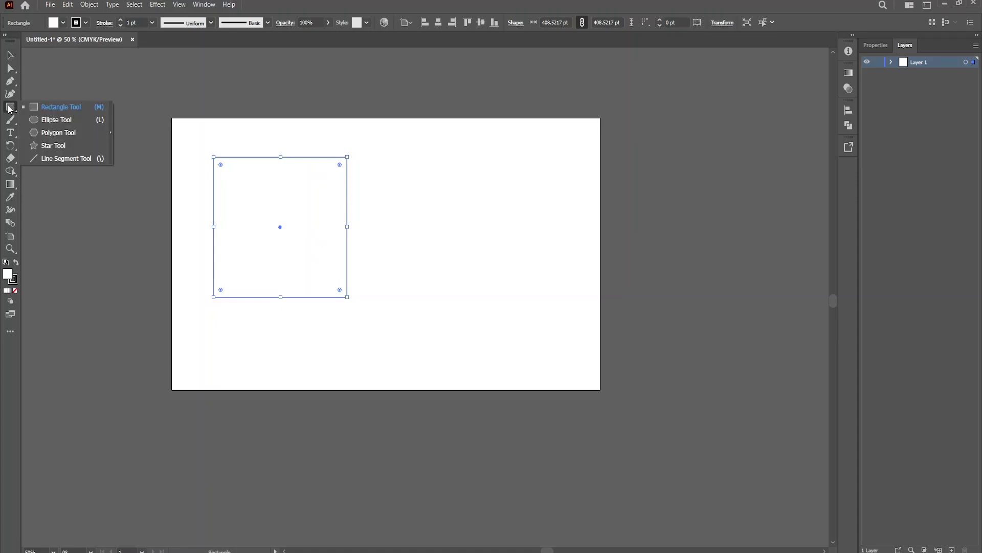
{"action": "left_click", "coordinate": [52, 121]}
{"action": "left_click_drag", "start_coordinate": [408, 164], "coordinate": [537, 293]}
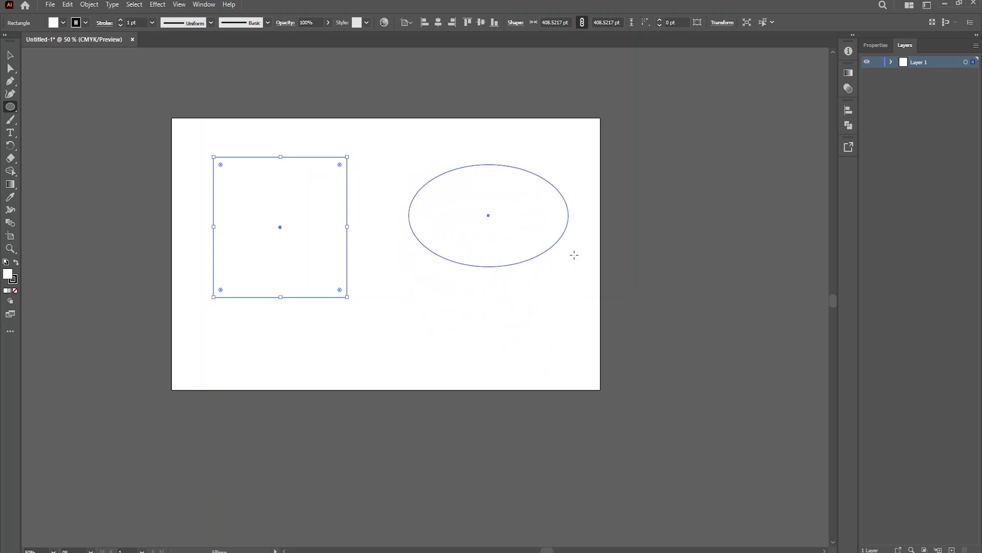
{"action": "left_click_drag", "start_coordinate": [538, 294], "coordinate": [536, 355]}
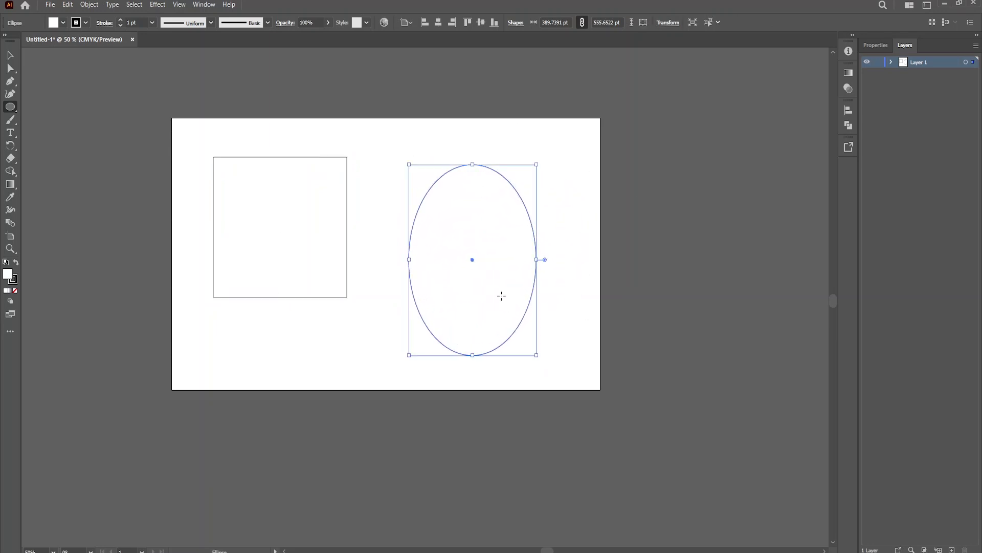
{"action": "left_click", "coordinate": [875, 45]}
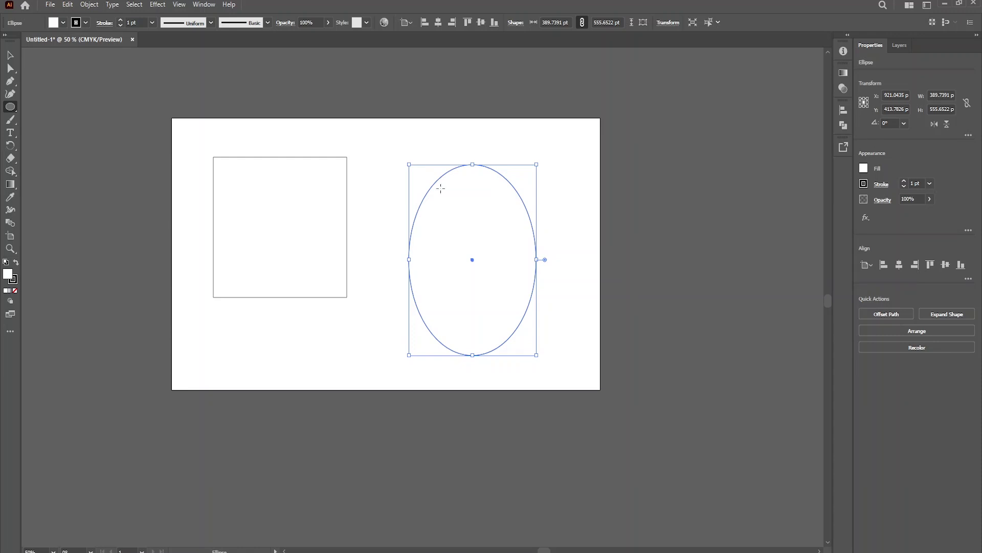
Fill the ellipse purple and give it a crimson outline
{"action": "double_click", "coordinate": [7, 275]}
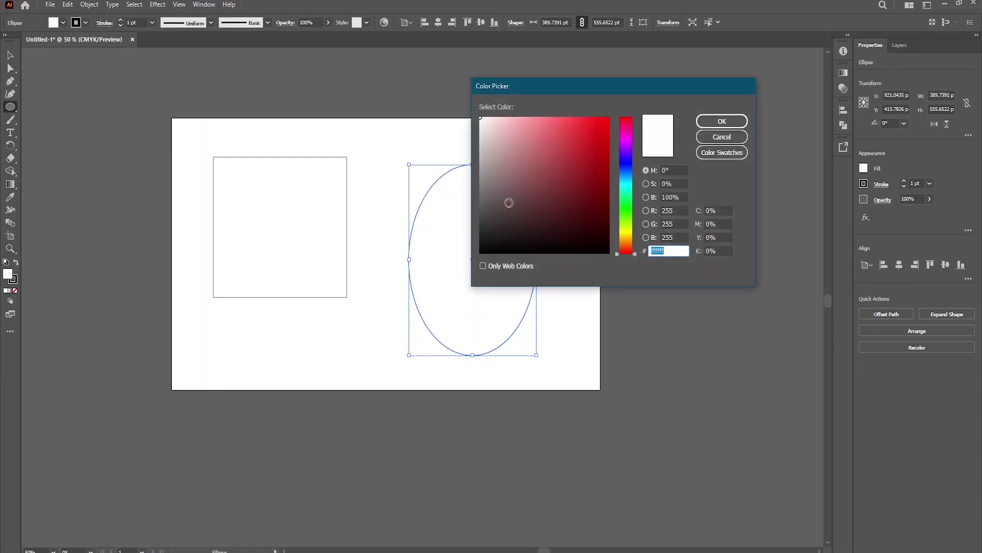
{"action": "left_click", "coordinate": [626, 152]}
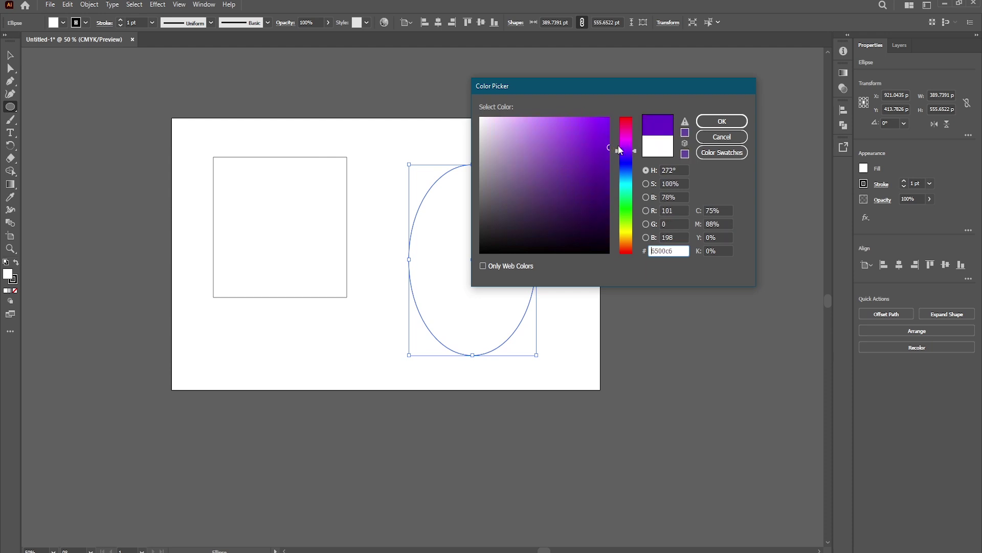
{"action": "left_click", "coordinate": [722, 121]}
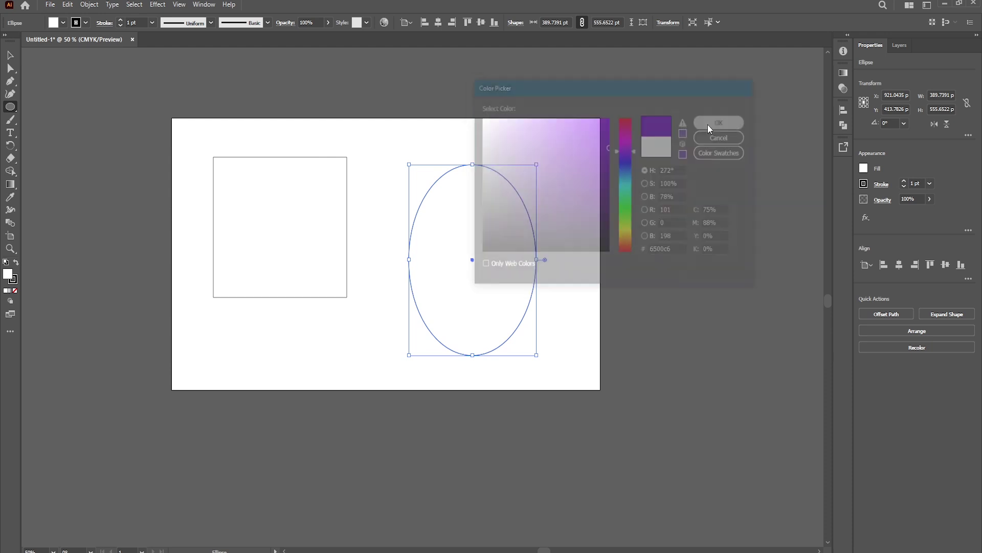
{"action": "double_click", "coordinate": [13, 280]}
{"action": "key", "text": "Return"}
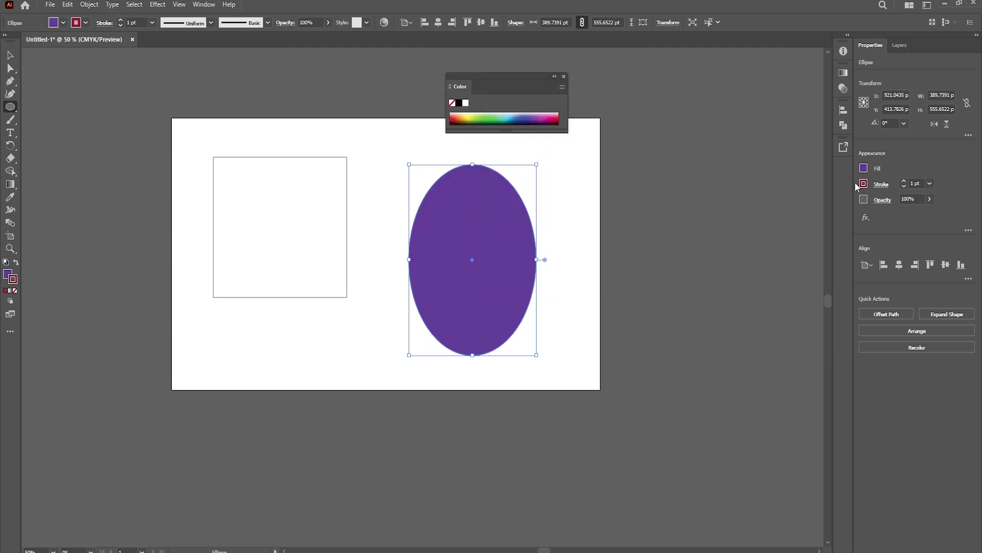
Raise the ellipse's stroke weight to 12 pt and lower its opacity
{"action": "left_click", "coordinate": [904, 182]}
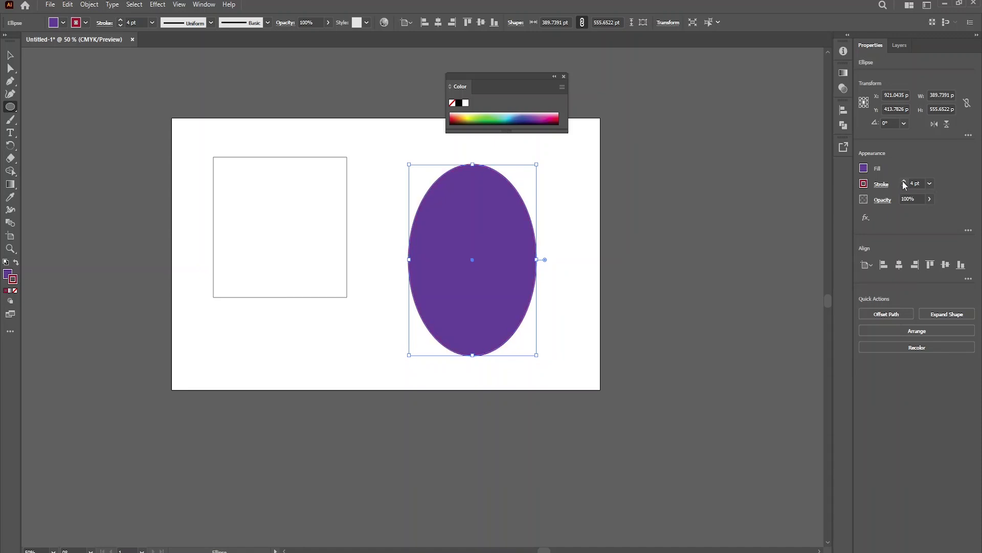
{"action": "left_click", "coordinate": [904, 181]}
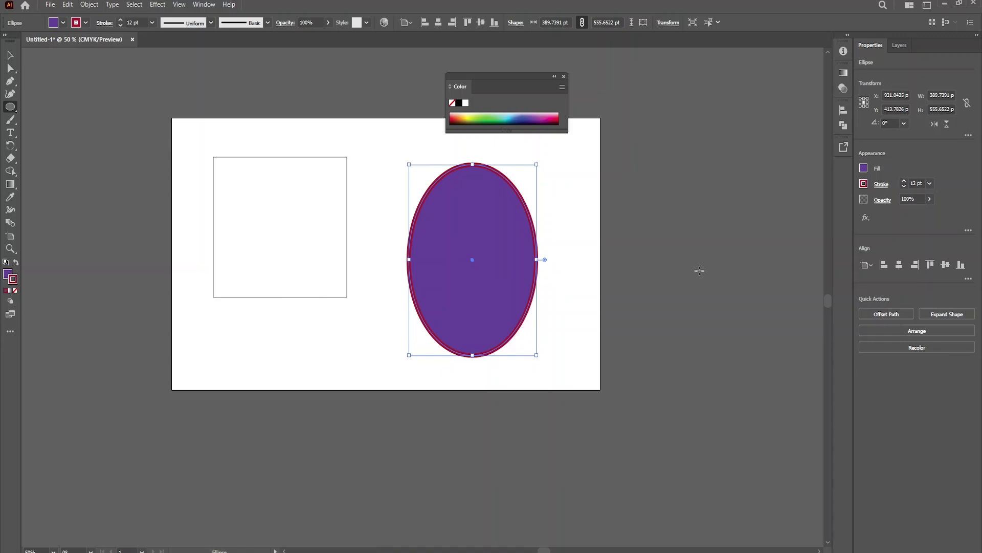
{"action": "left_click", "coordinate": [930, 199]}
{"action": "mouse_move", "coordinate": [930, 211]}
{"action": "left_mouse_down"}
{"action": "mouse_move", "coordinate": [901, 213]}
{"action": "mouse_move", "coordinate": [932, 213]}
{"action": "left_mouse_up"}
Create a 300 × 300 pt circle and move it onto the square's top-right corner
{"action": "left_click", "coordinate": [517, 302]}
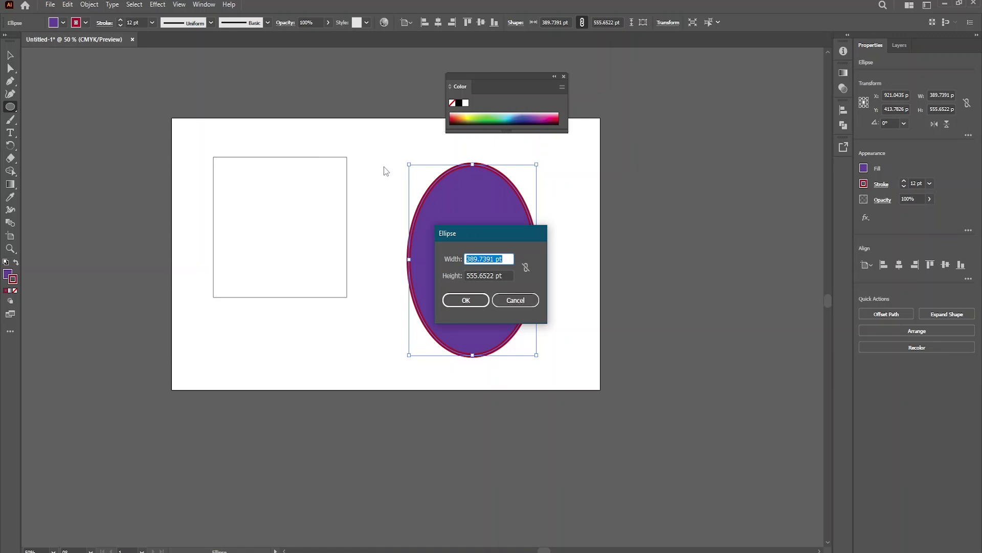
{"action": "type", "text": "300"}
{"action": "key", "text": "Tab"}
{"action": "type", "text": "300"}
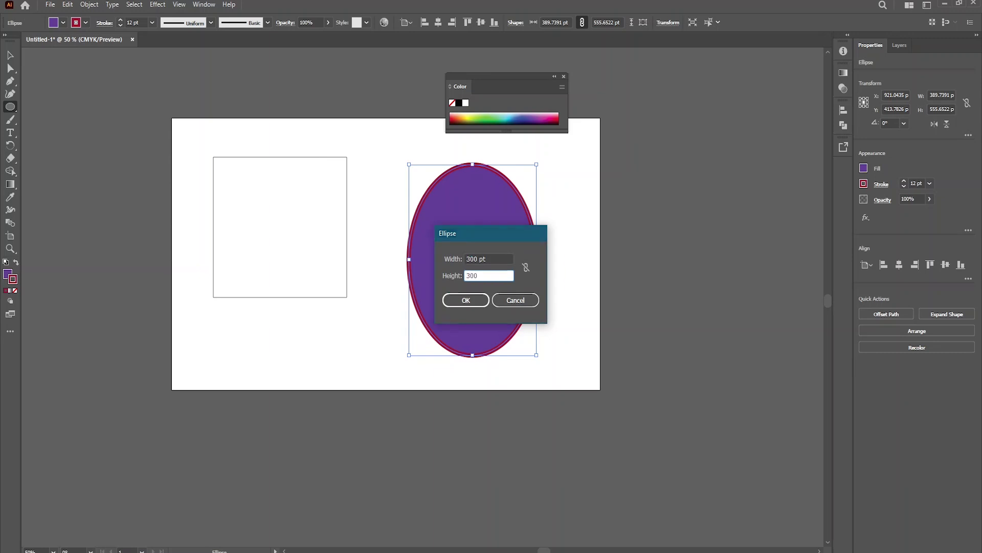
{"action": "key", "text": "Return"}
{"action": "left_click", "coordinate": [11, 55]}
{"action": "mouse_move", "coordinate": [505, 290]}
{"action": "left_mouse_down"}
{"action": "mouse_move", "coordinate": [318, 182]}
{"action": "mouse_move", "coordinate": [326, 199]}
{"action": "mouse_move", "coordinate": [409, 165]}
{"action": "left_mouse_up"}
Expand Layer 1 in the Layers panel and toggle the shapes' visibility to check them
{"action": "left_click", "coordinate": [904, 46]}
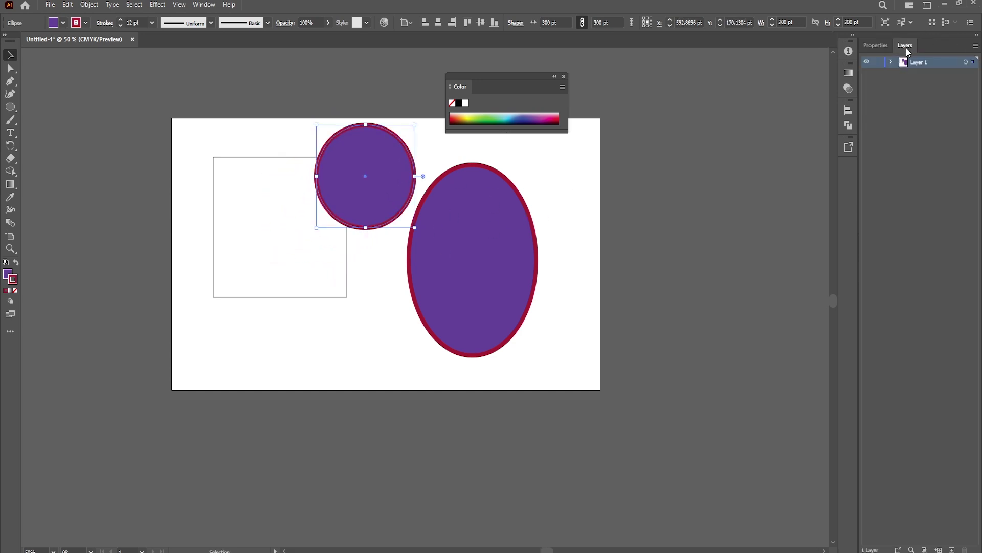
{"action": "left_click", "coordinate": [891, 62]}
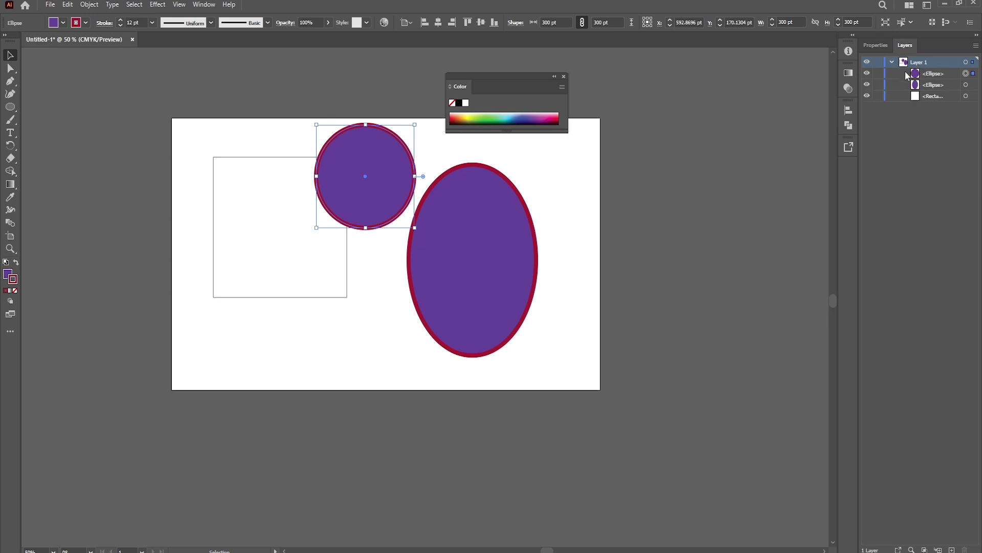
{"action": "left_click", "coordinate": [867, 73]}
{"action": "left_click", "coordinate": [867, 84]}
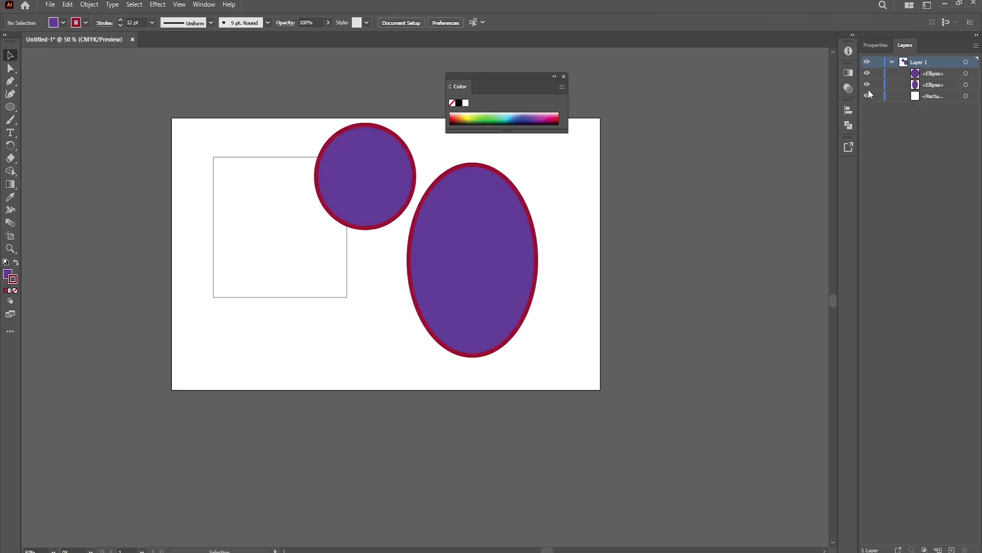
Toggle the square's visibility off and back on in the Layers panel
{"action": "left_click", "coordinate": [867, 95]}
{"action": "left_click", "coordinate": [867, 96]}
{"action": "left_click", "coordinate": [867, 96]}
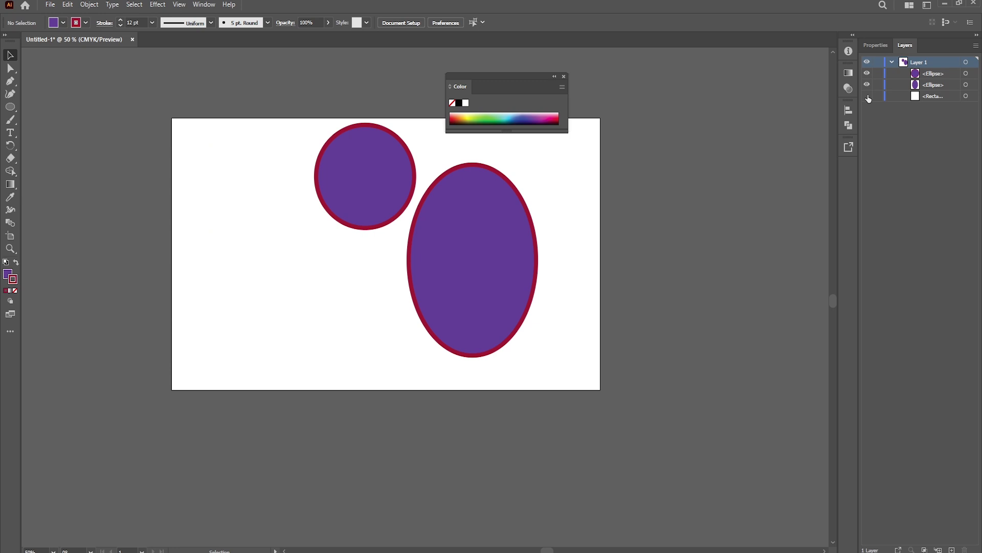
{"action": "left_click", "coordinate": [867, 96]}
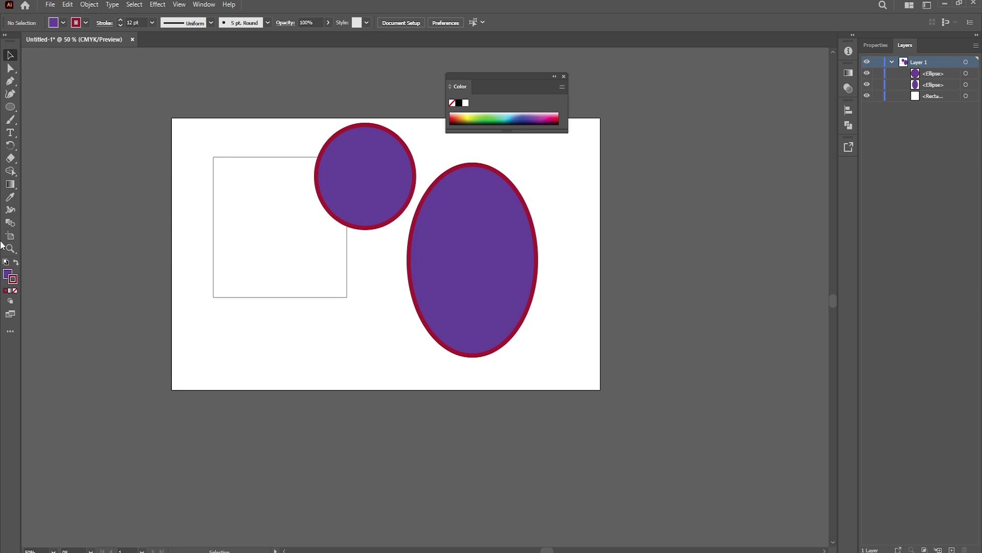
Marquee-select the square, circle and ellipse and delete them all
{"action": "mouse_move", "coordinate": [10, 106]}
{"action": "left_mouse_down"}
{"action": "mouse_move", "coordinate": [42, 117]}
{"action": "mouse_move", "coordinate": [46, 133]}
{"action": "left_mouse_up"}
{"action": "left_click", "coordinate": [10, 55]}
{"action": "left_click_drag", "start_coordinate": [546, 150], "coordinate": [292, 303]}
{"action": "key", "text": "Delete"}
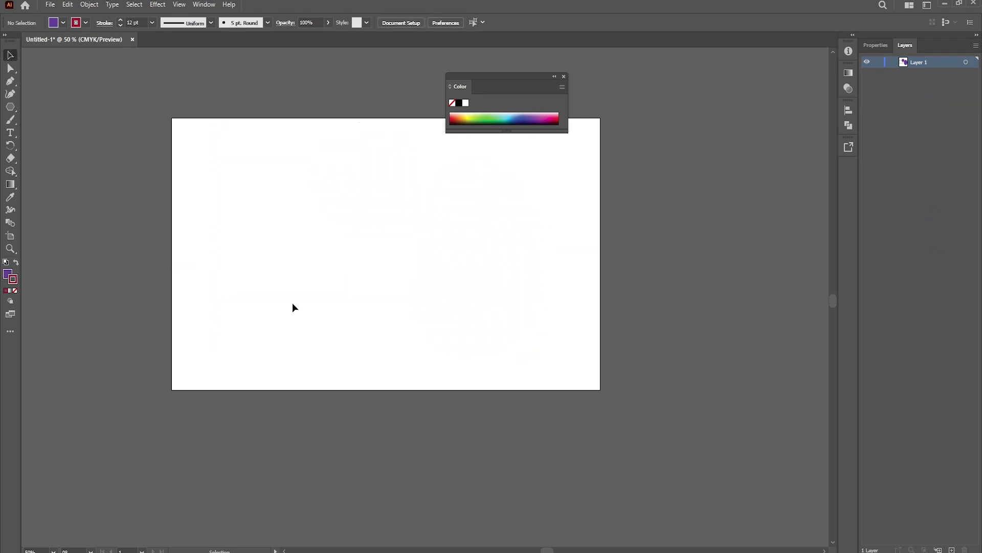
{"action": "scroll", "coordinate": [240, 271], "scroll_direction": "up", "scroll_amount": 1}
{"action": "scroll", "coordinate": [245, 281], "scroll_direction": "up", "scroll_amount": 1}
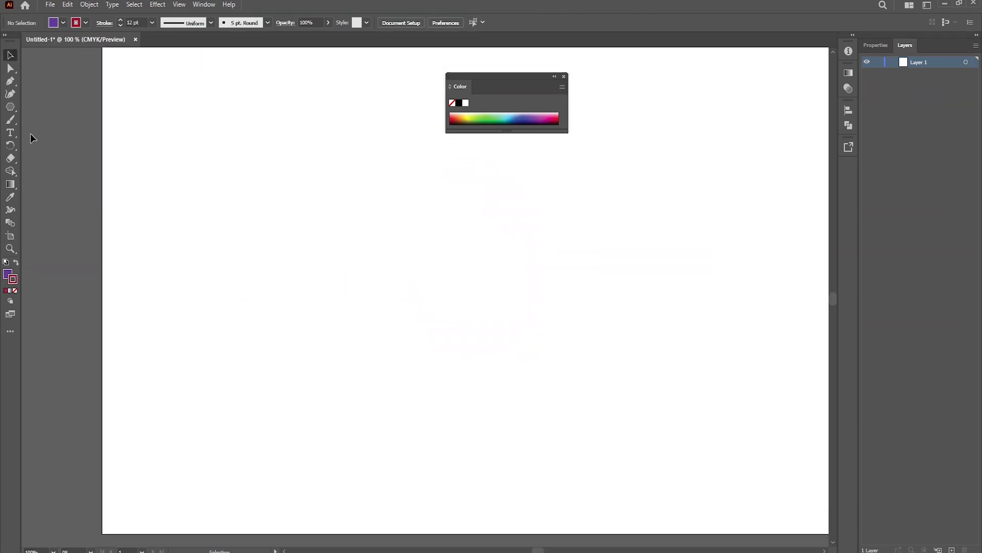
{"action": "left_click", "coordinate": [10, 106]}
{"action": "left_click_drag", "start_coordinate": [332, 231], "coordinate": [403, 297]}
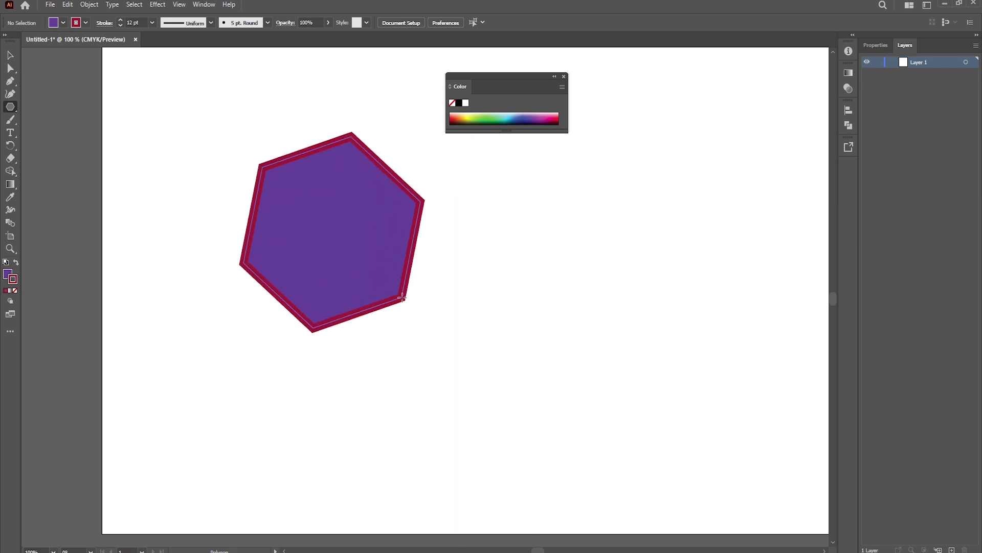
{"action": "left_click_drag", "start_coordinate": [402, 297], "coordinate": [417, 278]}
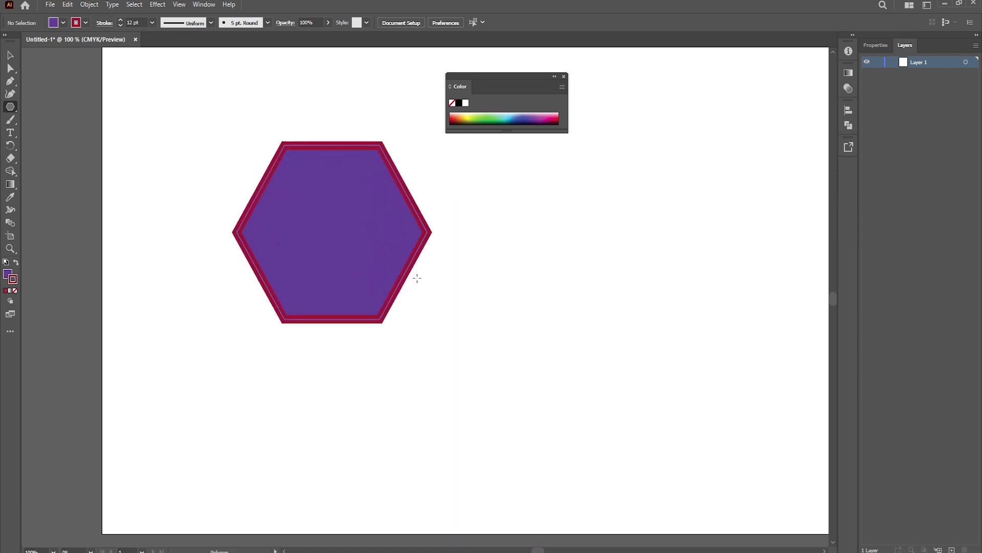
{"action": "left_click_drag", "start_coordinate": [417, 277], "coordinate": [417, 278]}
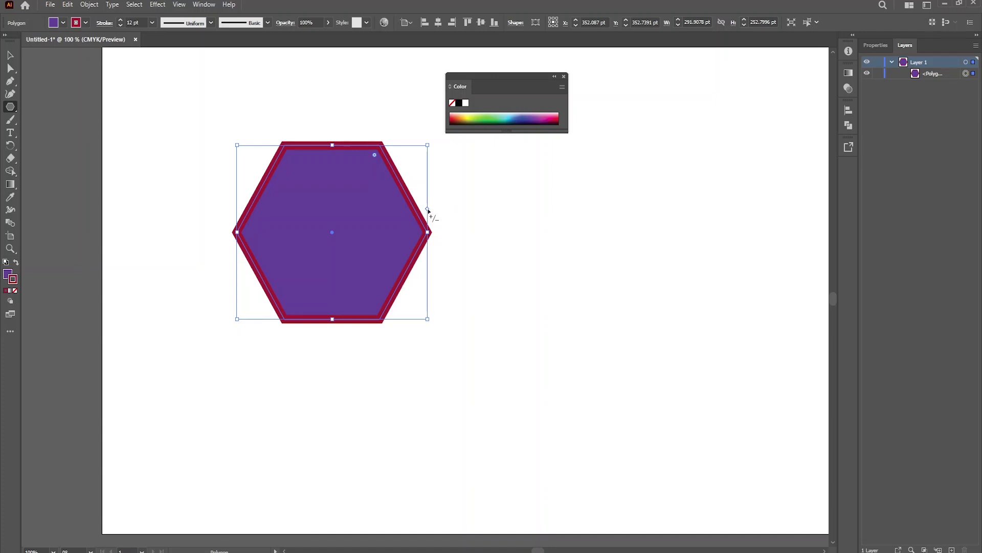
{"action": "left_click_drag", "start_coordinate": [427, 210], "coordinate": [431, 143]}
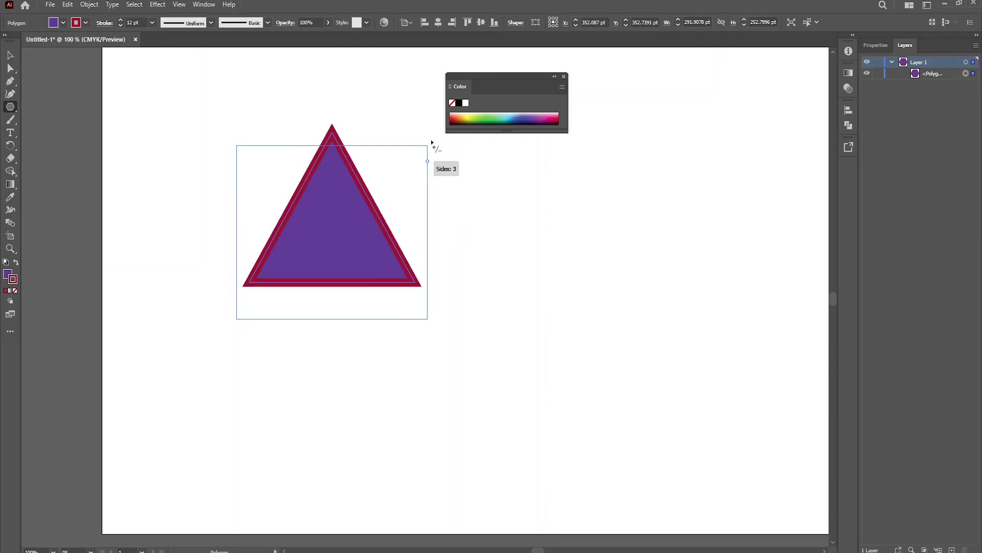
{"action": "left_click_drag", "start_coordinate": [430, 158], "coordinate": [435, 323]}
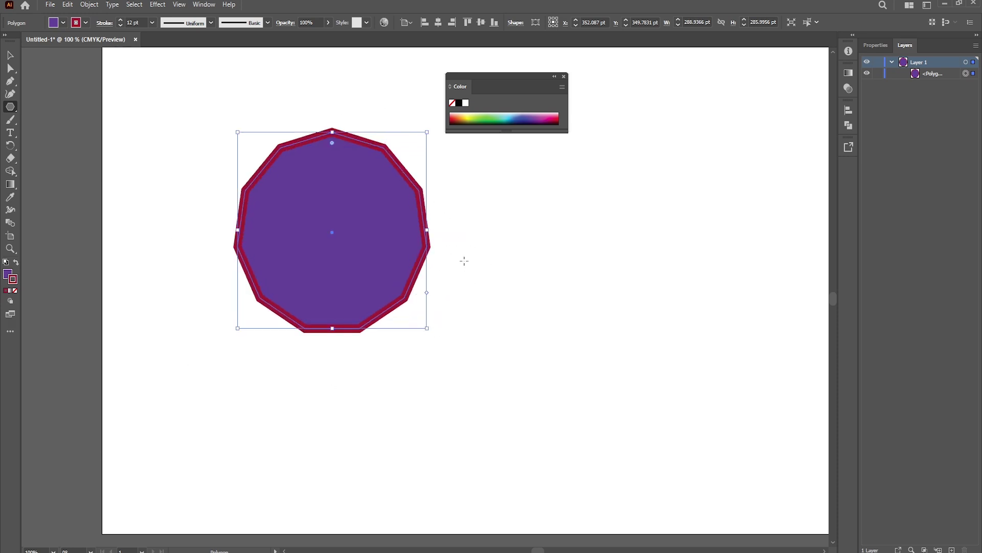
{"action": "left_click", "coordinate": [11, 55]}
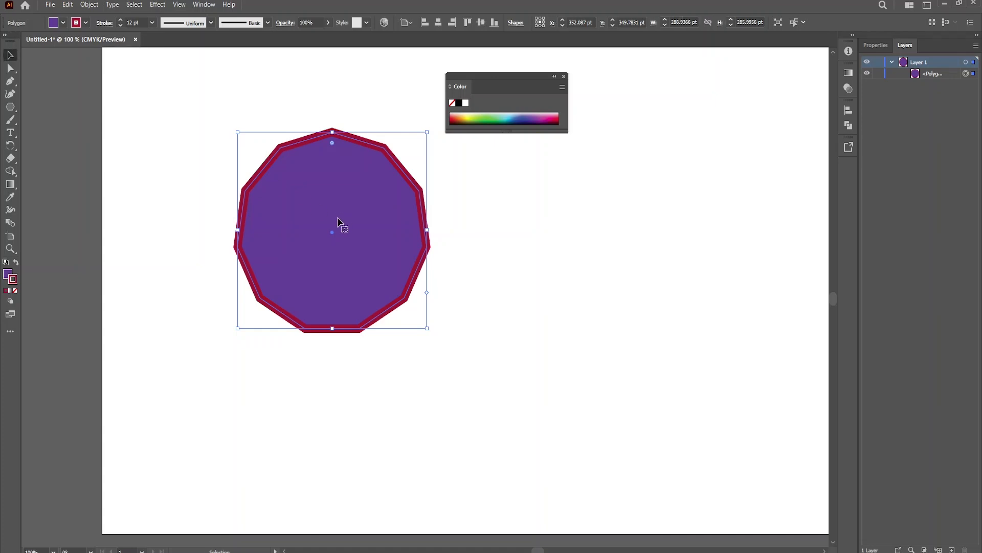
{"action": "key", "text": "Delete"}
{"action": "left_click", "coordinate": [10, 106]}
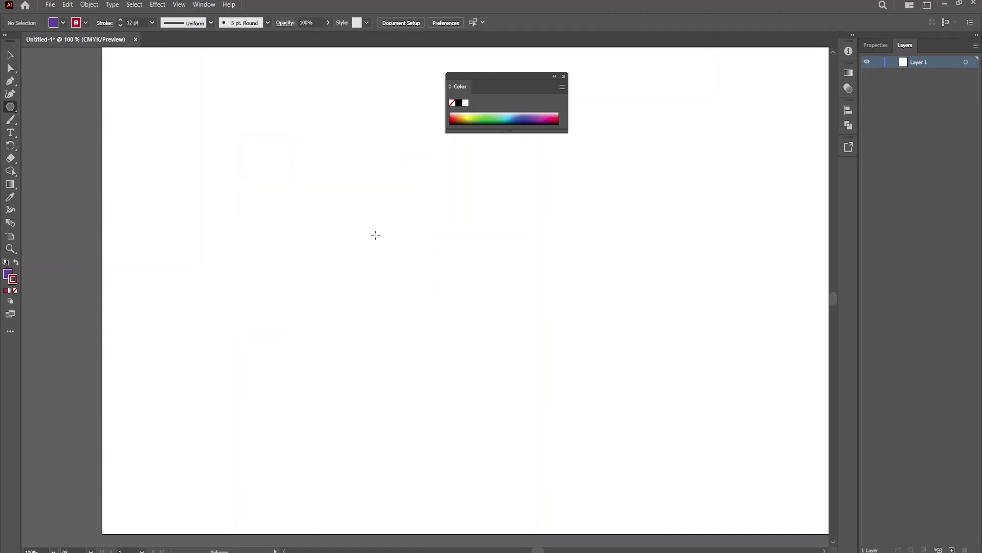
Drag out a polygon, cycling side counts with the arrow keys, and settle on five sides
{"action": "left_click_drag", "start_coordinate": [316, 236], "coordinate": [370, 341]}
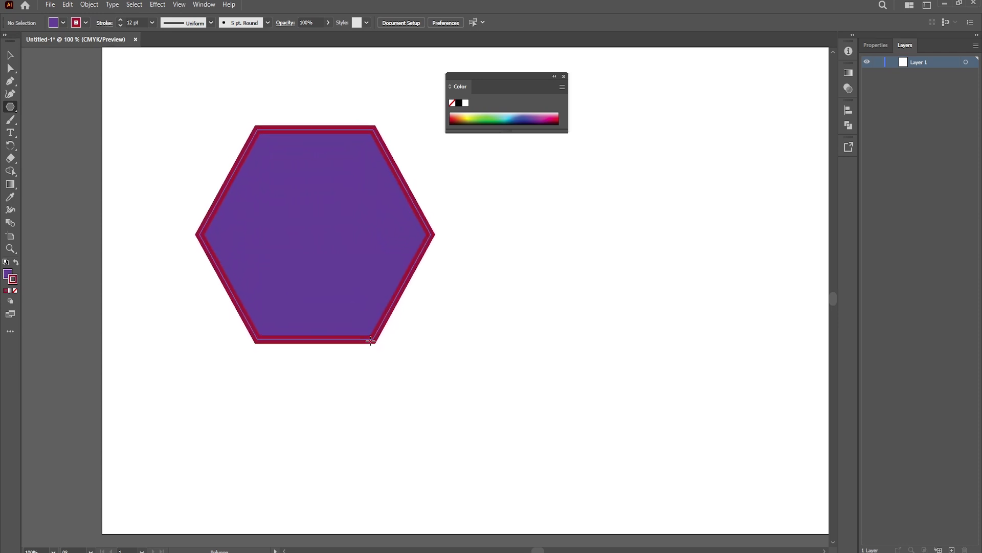
{"action": "key", "text": "Up"}
{"action": "key", "text": "Up"}
{"action": "key", "text": "Up"}
{"action": "key", "text": "Up"}
{"action": "key", "text": "Up"}
{"action": "key", "text": "Up"}
{"action": "key", "text": "Up"}
{"action": "key", "text": "Down"}
{"action": "key", "text": "Down"}
{"action": "key", "text": "Down"}
{"action": "key", "text": "Down"}
{"action": "key", "text": "Down"}
{"action": "key", "text": "Down"}
{"action": "key", "text": "Down"}
{"action": "key", "text": "Down"}
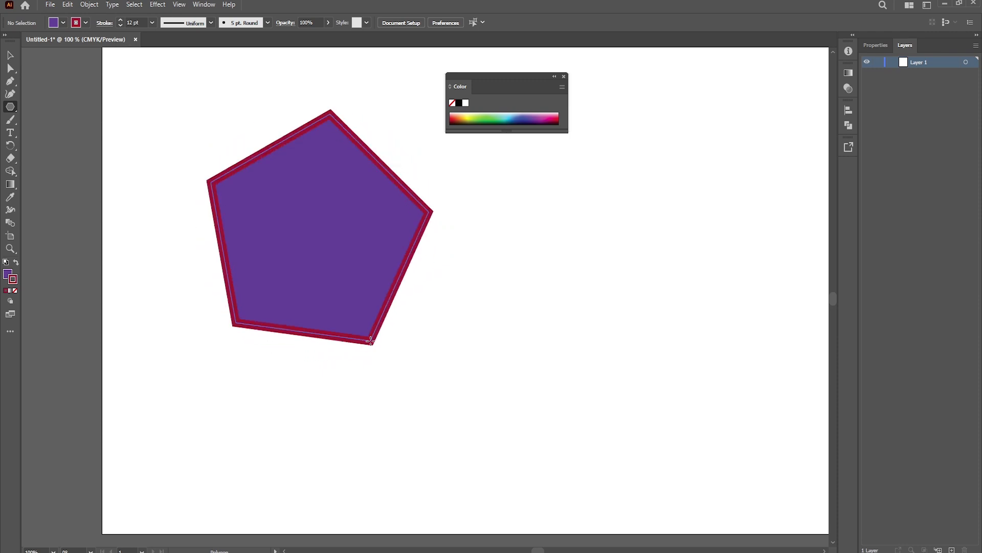
{"action": "key", "text": "Down"}
{"action": "key", "text": "Down"}
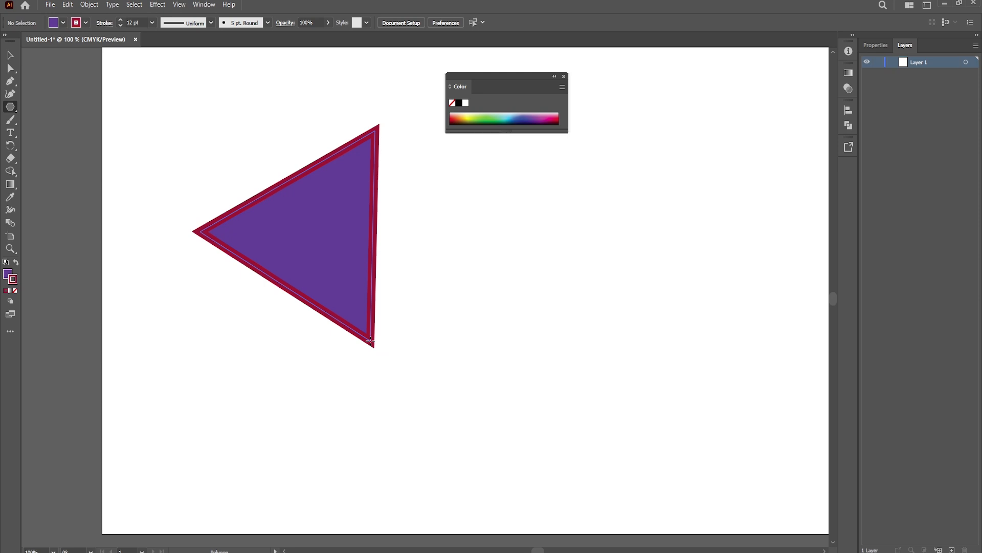
{"action": "key", "text": "Up"}
{"action": "key", "text": "Up"}
{"action": "key", "text": "Down"}
{"action": "key", "text": "Up"}
{"action": "key", "text": "Up"}
{"action": "key", "text": "Up"}
{"action": "key", "text": "Up"}
{"action": "key", "text": "Up"}
{"action": "key", "text": "Up"}
{"action": "key", "text": "Down"}
{"action": "key", "text": "Down"}
{"action": "key", "text": "Down"}
{"action": "key", "text": "Down"}
{"action": "key", "text": "Down"}
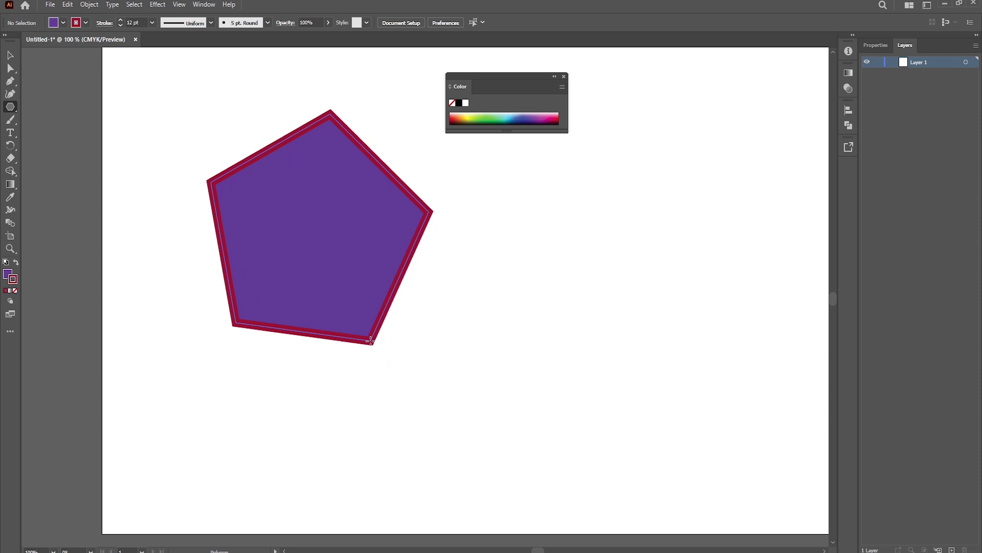
{"action": "left_click_drag", "start_coordinate": [371, 342], "coordinate": [372, 341]}
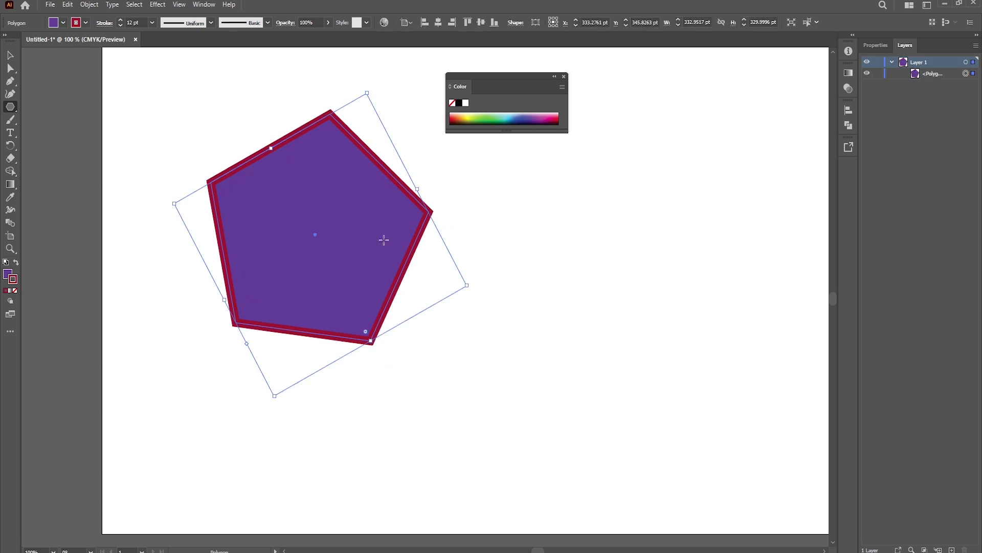
Fill the pentagon orange
{"action": "left_click", "coordinate": [876, 45]}
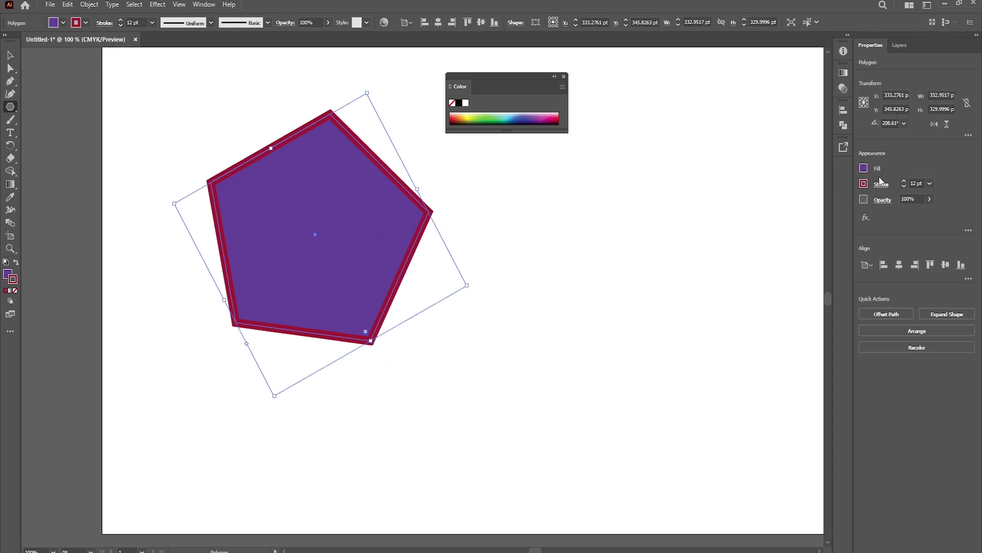
{"action": "left_click", "coordinate": [864, 168]}
{"action": "left_click", "coordinate": [845, 206]}
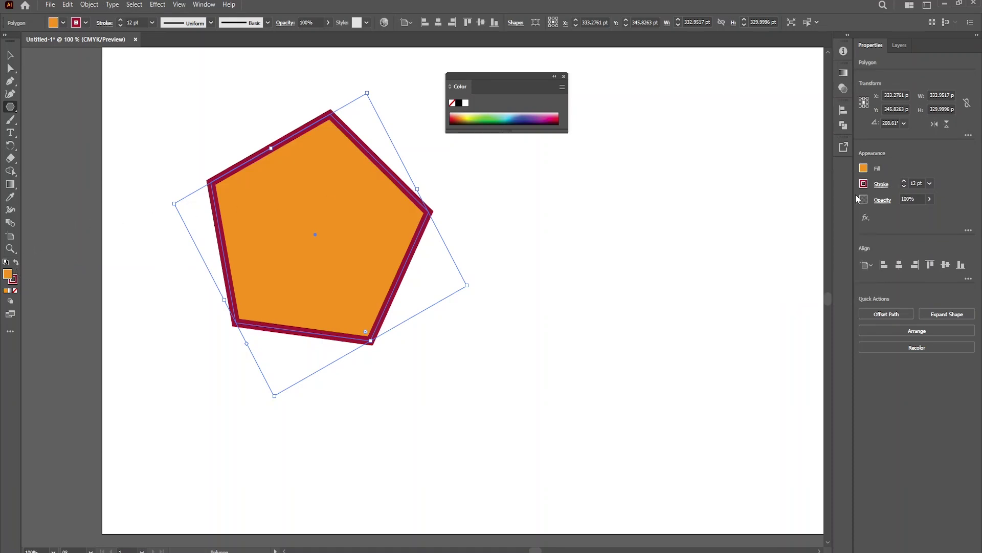
Draw an upright five-point star, about 313 × 298 pt, beside the pentagon
{"action": "left_click", "coordinate": [12, 109]}
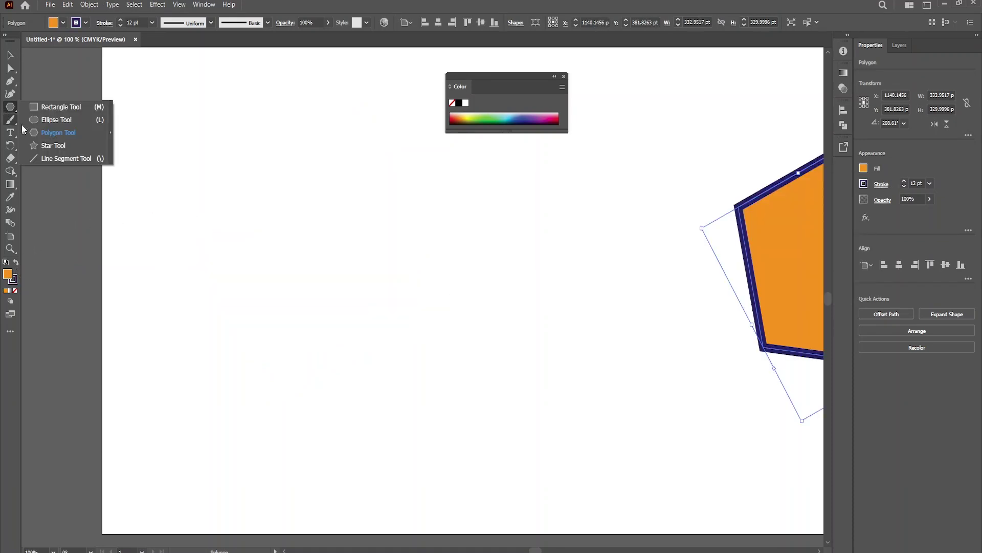
{"action": "left_click", "coordinate": [46, 145]}
{"action": "left_click_drag", "start_coordinate": [312, 247], "coordinate": [402, 317]}
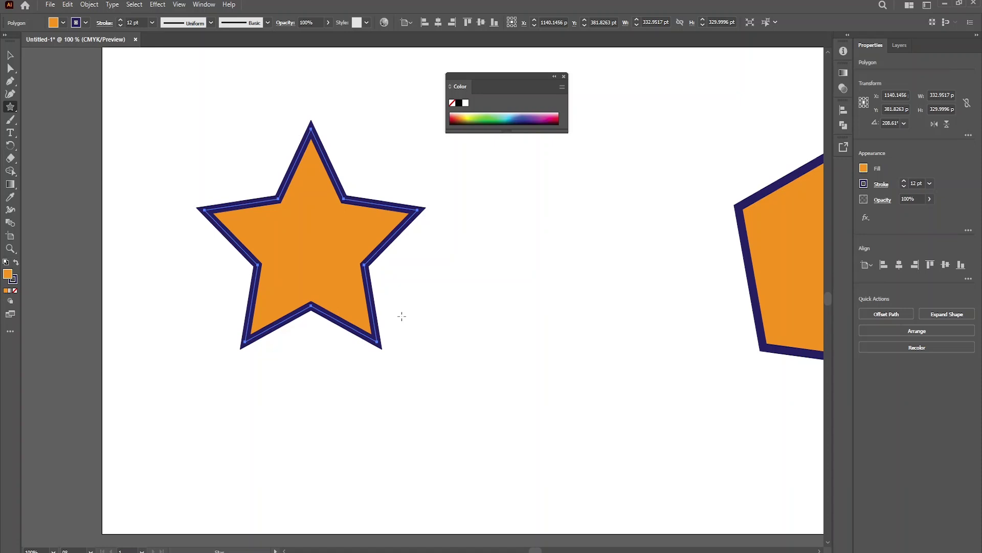
{"action": "key", "text": "Up"}
{"action": "key", "text": "Up"}
{"action": "key", "text": "Up"}
{"action": "key", "text": "Up"}
{"action": "key", "text": "Up"}
{"action": "key", "text": "Up"}
{"action": "key", "text": "Up"}
{"action": "key", "text": "Down"}
{"action": "key", "text": "Down"}
{"action": "key", "text": "Down"}
{"action": "key", "text": "Down"}
{"action": "key", "text": "Down"}
{"action": "key", "text": "Down"}
{"action": "key", "text": "Down"}
{"action": "key", "text": "Down"}
{"action": "key", "text": "Down"}
{"action": "key", "text": "Up"}
{"action": "key", "text": "Up"}
{"action": "left_click_drag", "start_coordinate": [402, 316], "coordinate": [390, 323]}
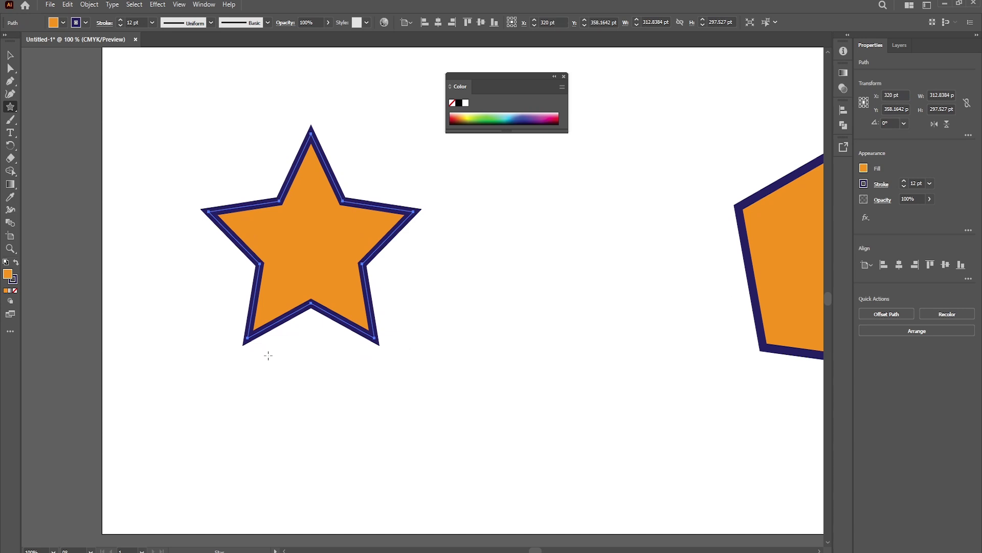
Draw a diagonal line segment between the star and the pentagon
{"action": "right_click", "coordinate": [10, 106]}
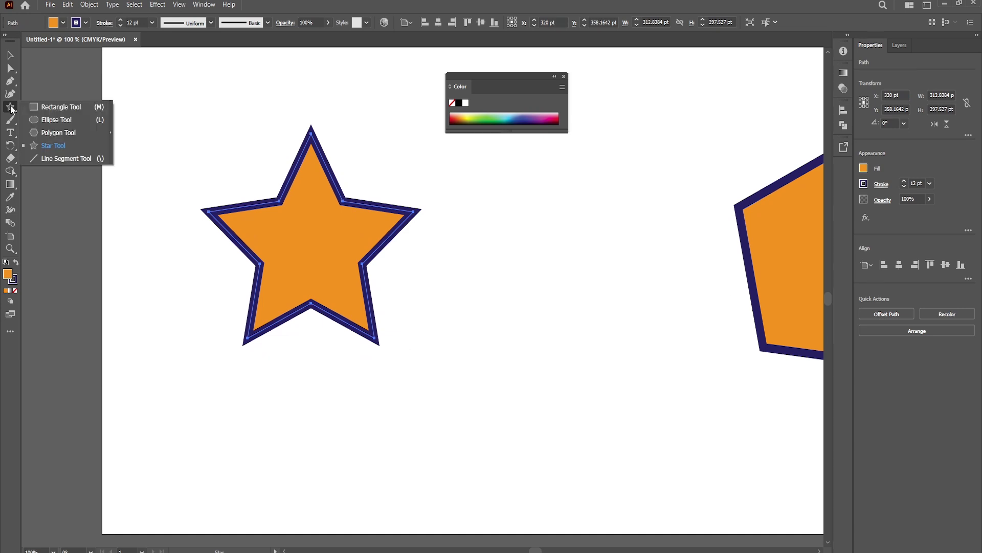
{"action": "left_click", "coordinate": [49, 160]}
{"action": "left_click_drag", "start_coordinate": [684, 130], "coordinate": [526, 373]}
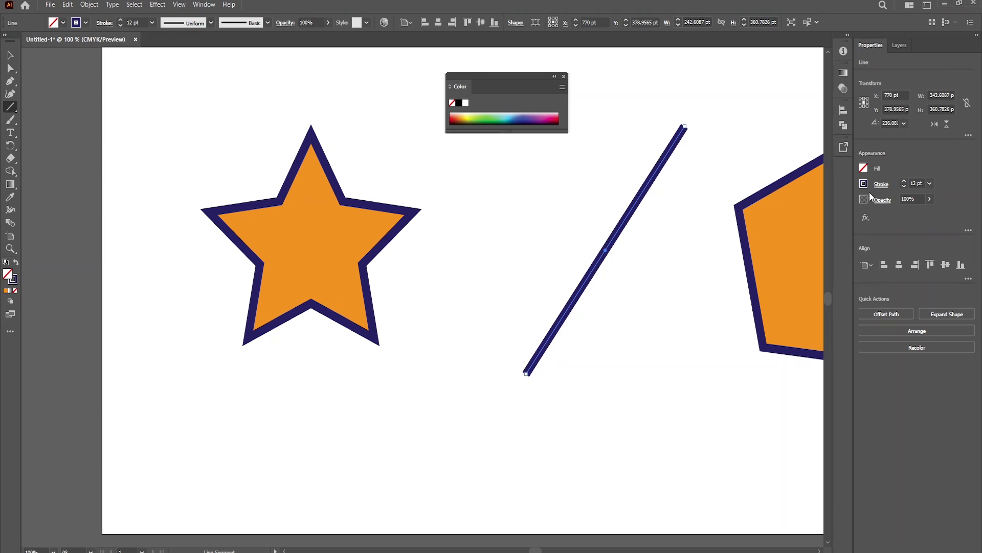
Give the line a crimson stroke and raise its weight to 19 pt
{"action": "left_click", "coordinate": [864, 183]}
{"action": "left_click", "coordinate": [839, 221]}
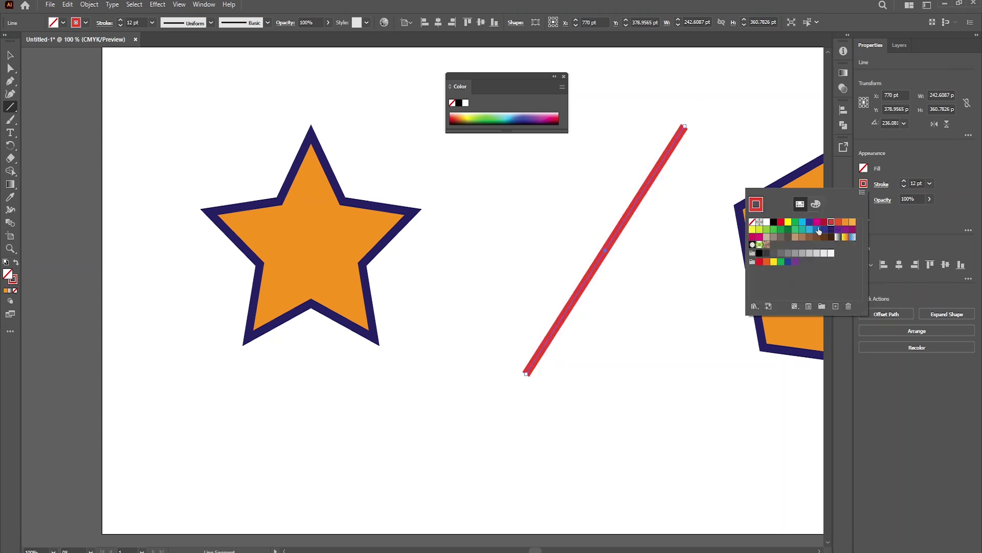
{"action": "left_click", "coordinate": [823, 221]}
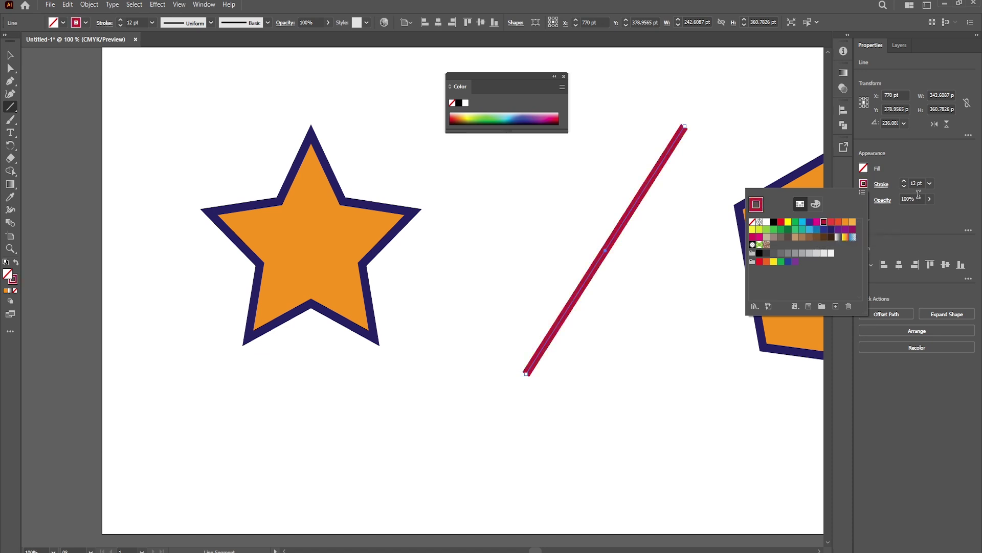
{"action": "left_click", "coordinate": [904, 181]}
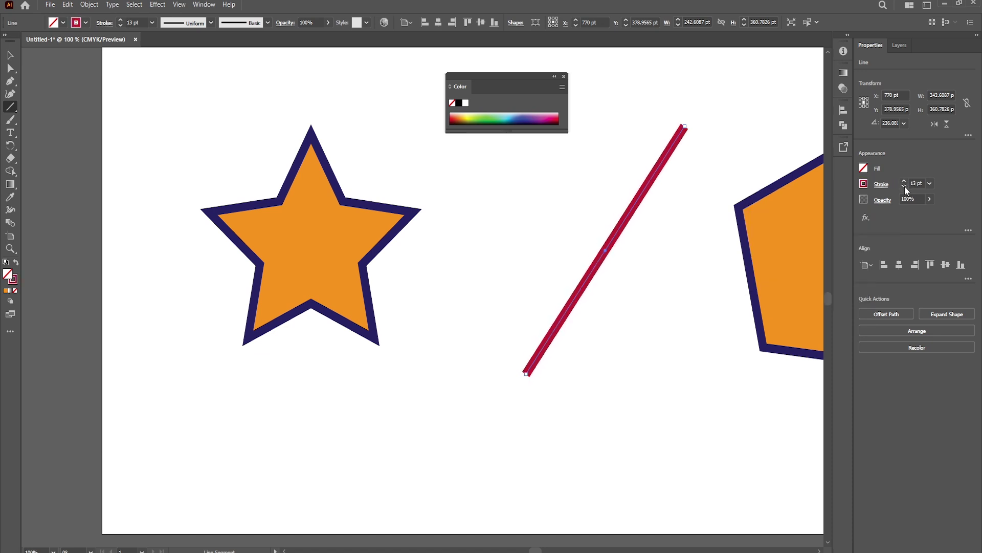
{"action": "scroll", "coordinate": [904, 186], "scroll_direction": "up", "scroll_amount": 6}
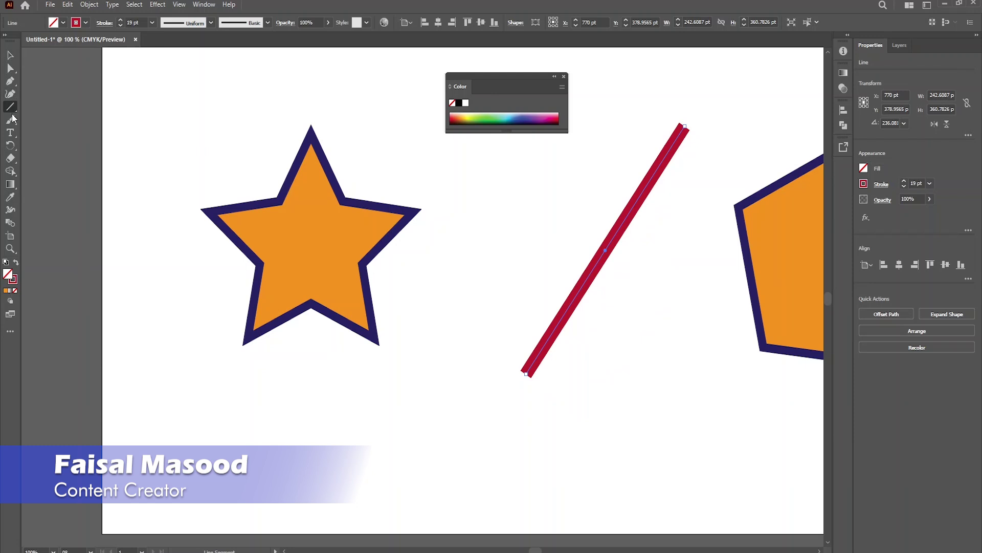
Draw another crimson line and drag the lines until their ends meet as a closed triangle
{"action": "mouse_move", "coordinate": [512, 379]}
{"action": "left_mouse_down"}
{"action": "mouse_move", "coordinate": [418, 254]}
{"action": "mouse_move", "coordinate": [663, 125]}
{"action": "left_mouse_up"}
{"action": "key", "text": "v"}
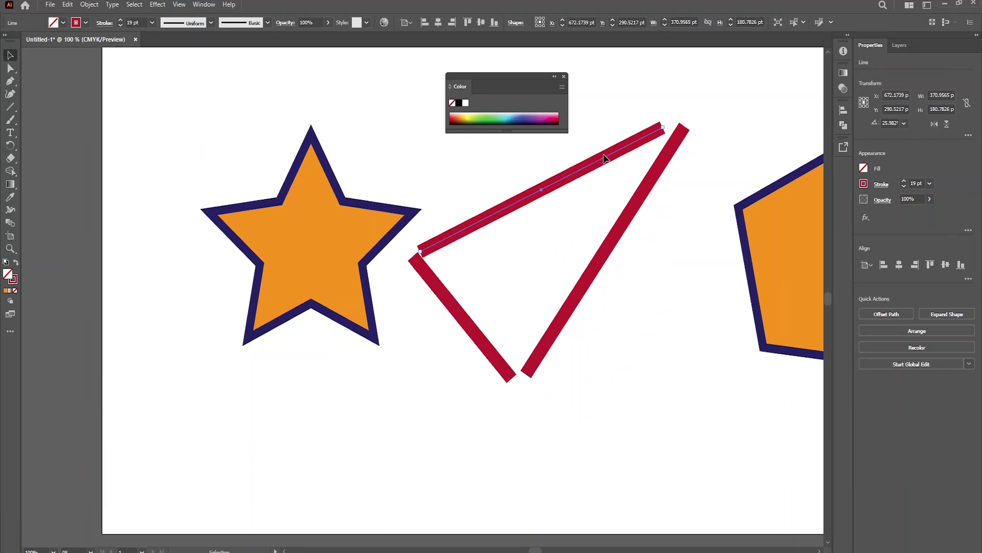
{"action": "left_click_drag", "start_coordinate": [641, 145], "coordinate": [664, 142]}
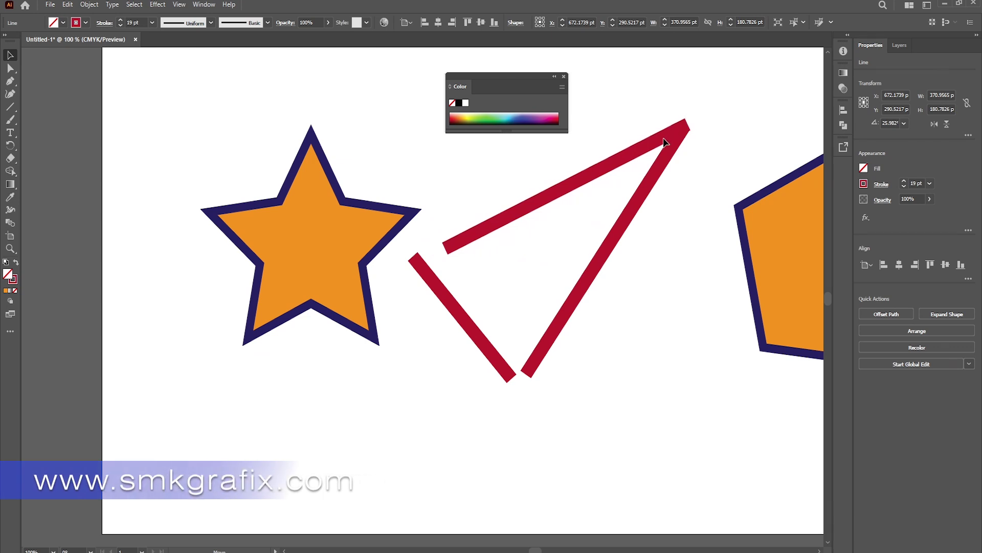
{"action": "left_click", "coordinate": [453, 302]}
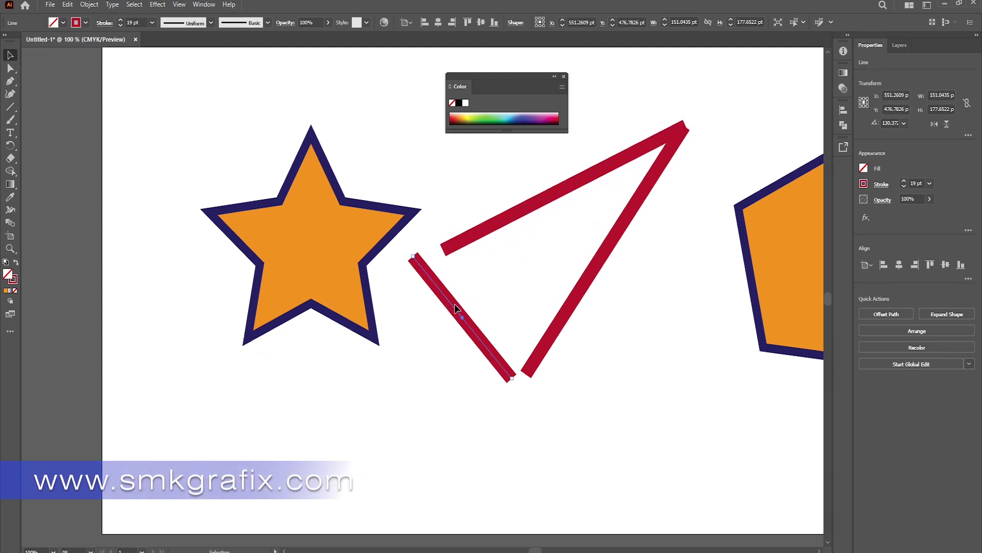
{"action": "left_click_drag", "start_coordinate": [455, 303], "coordinate": [484, 297]}
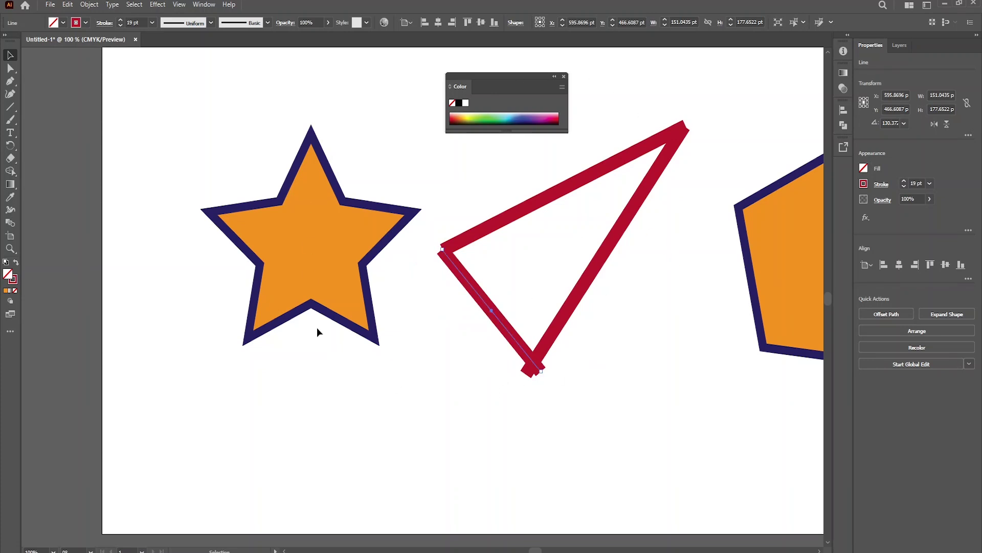
{"action": "left_click", "coordinate": [10, 108]}
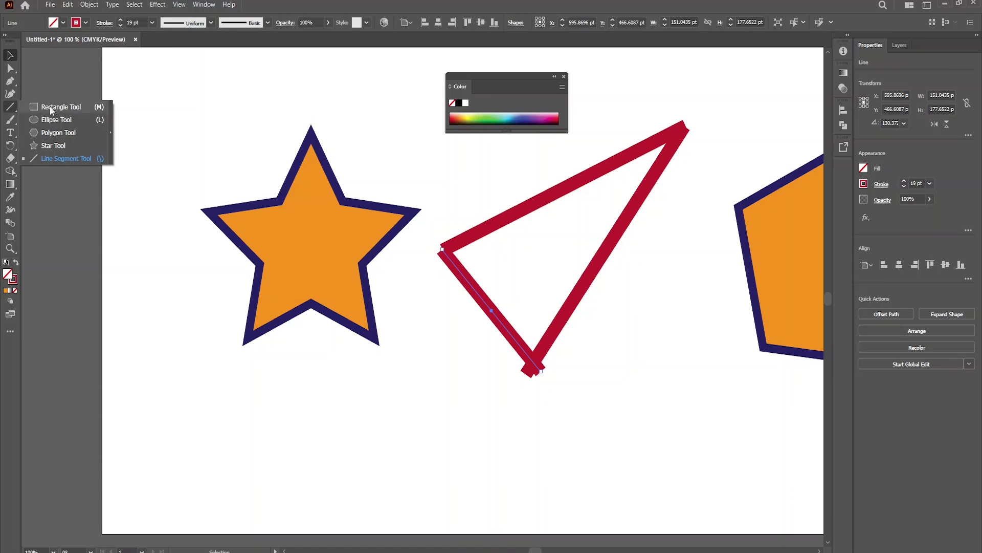
Tear off the Line Segment tool's flyout into a floating panel and drag it onto the canvas
{"action": "left_click", "coordinate": [8, 110]}
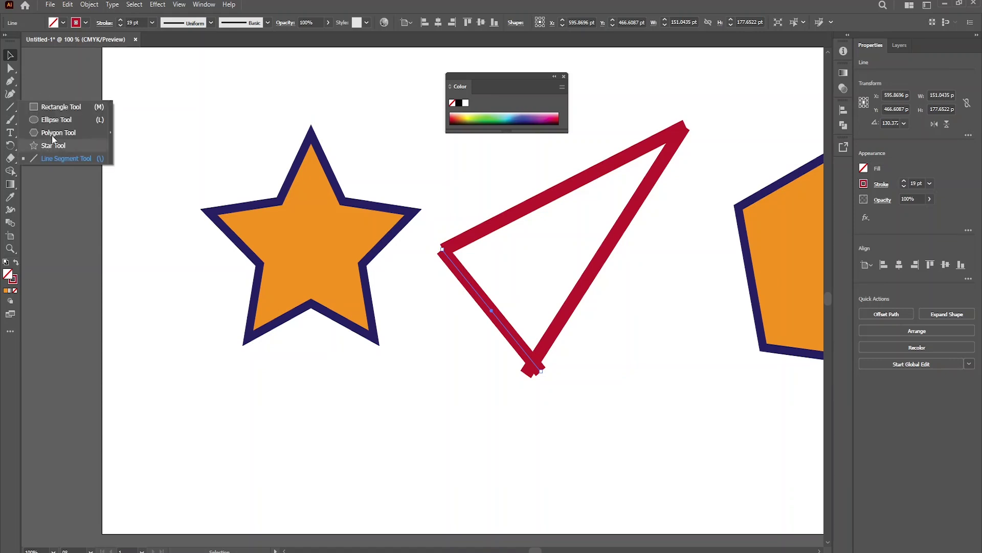
{"action": "left_click", "coordinate": [10, 109]}
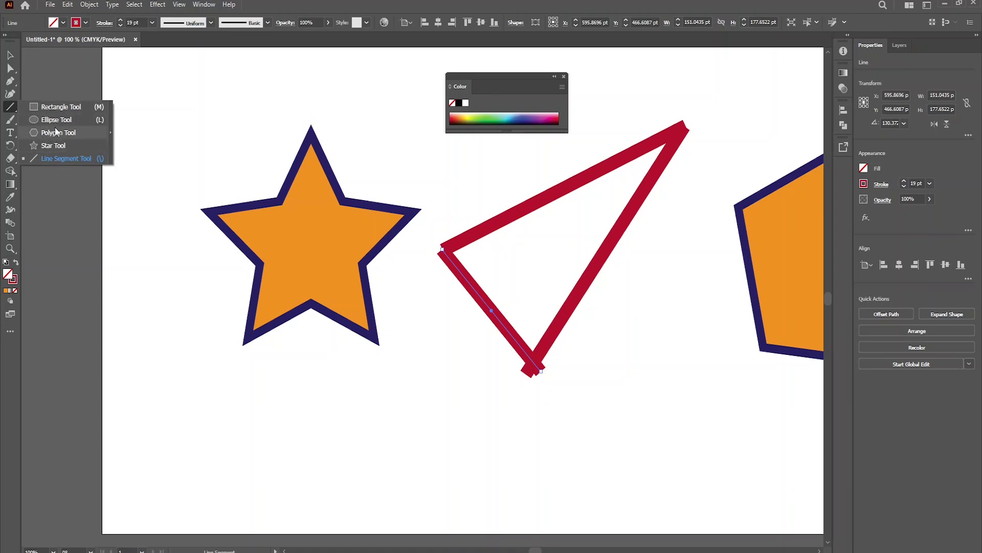
{"action": "left_click", "coordinate": [111, 135]}
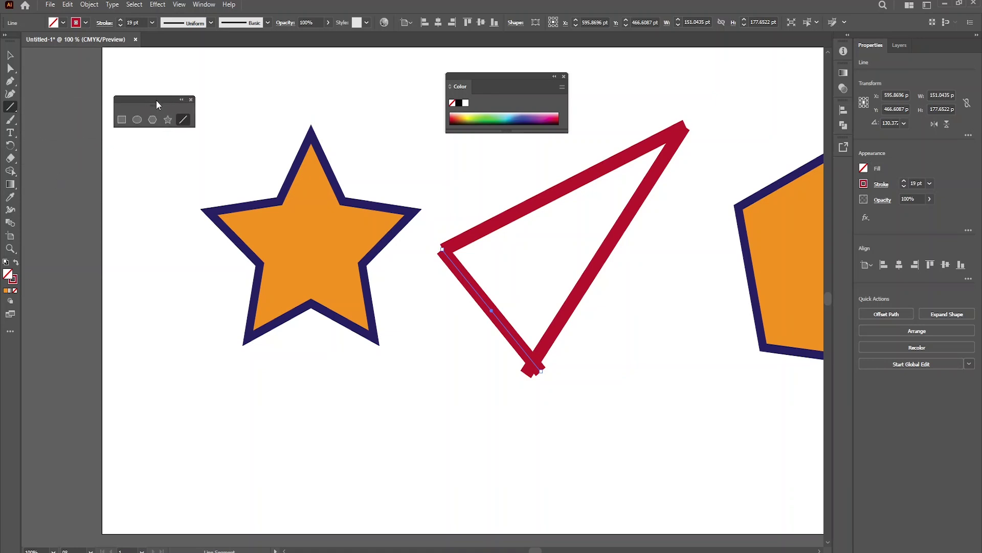
{"action": "left_click_drag", "start_coordinate": [60, 121], "coordinate": [159, 97]}
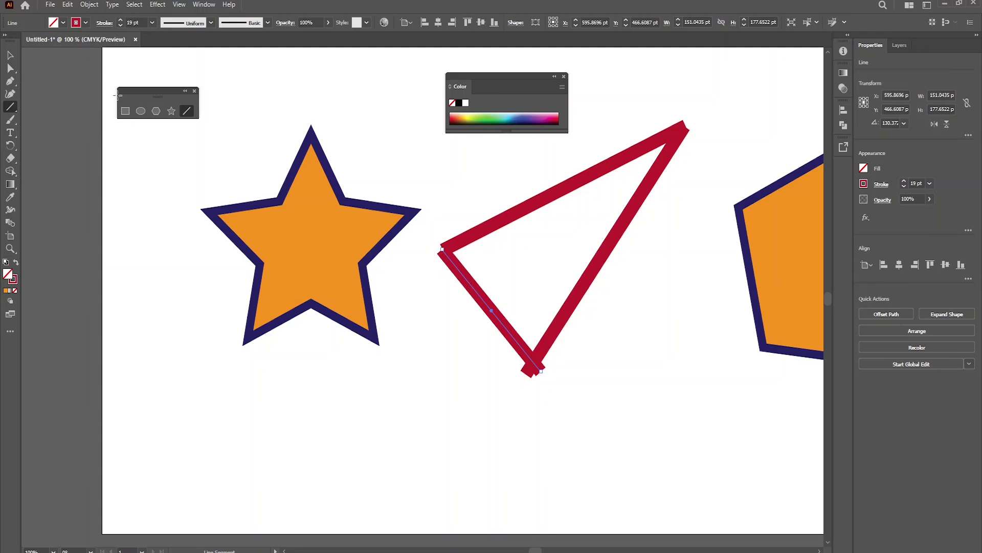